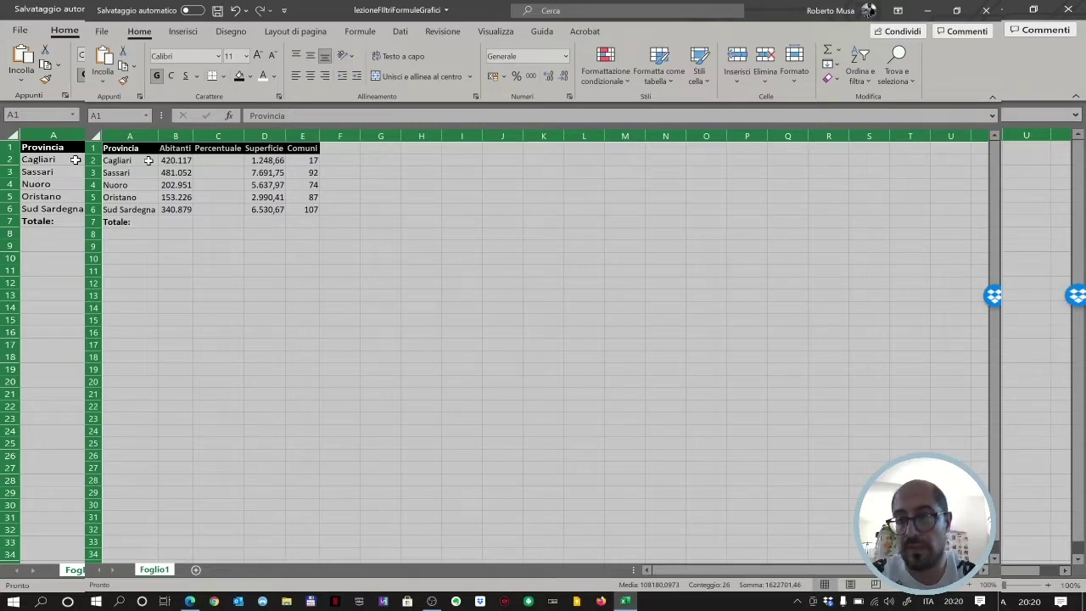
- Enter =SOMMA(B2:B6) in B7 to total the Abitanti, giving 1.598.225
{"action": "left_click", "coordinate": [223, 237]}
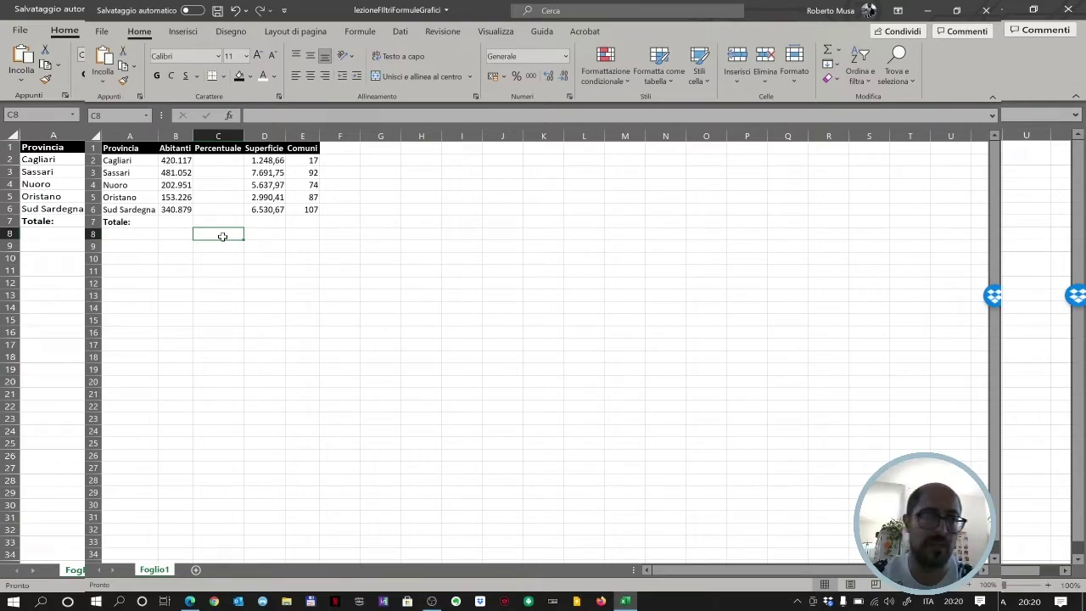
{"action": "left_click", "coordinate": [171, 222]}
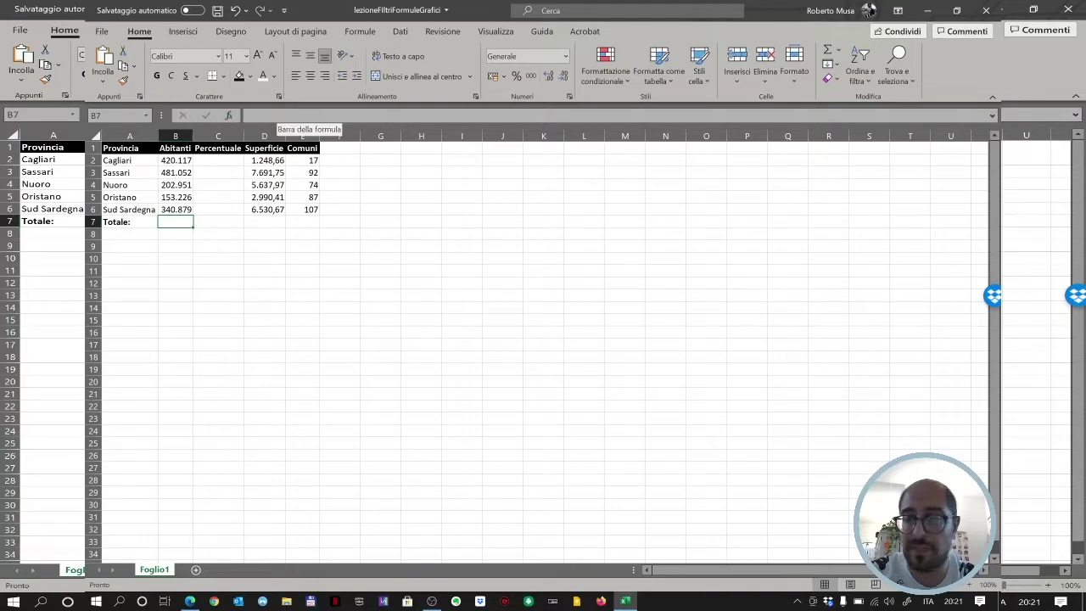
{"action": "left_click", "coordinate": [305, 116]}
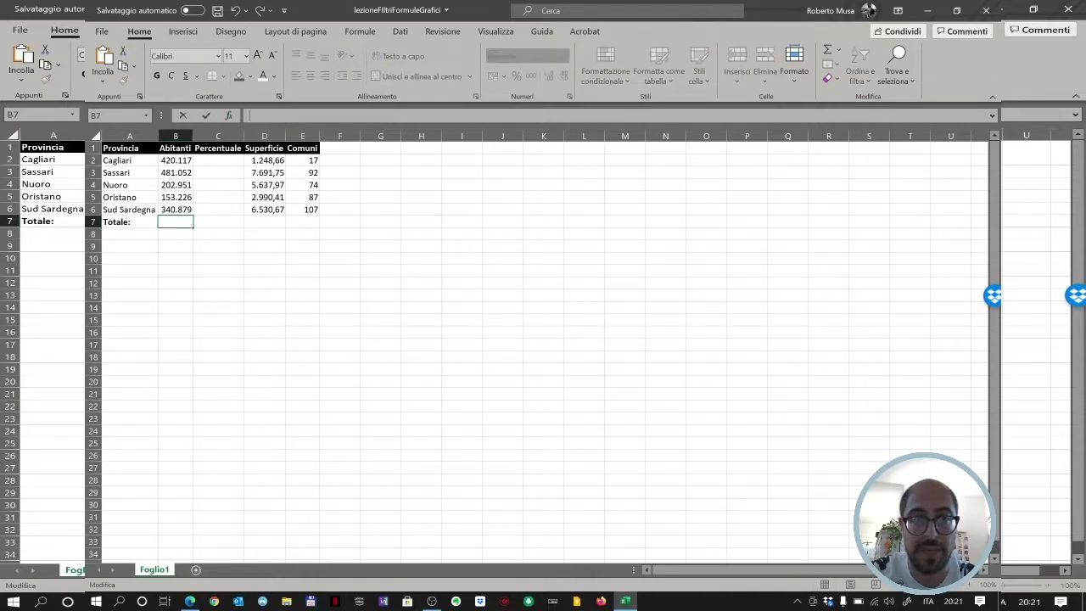
{"action": "left_click", "coordinate": [229, 116]}
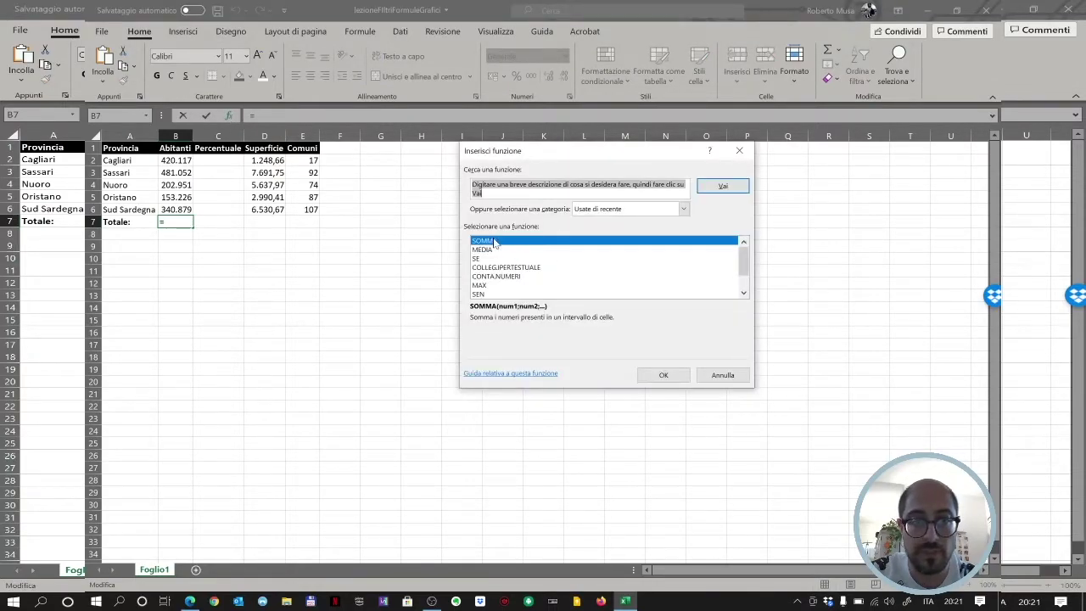
{"action": "left_click", "coordinate": [675, 376]}
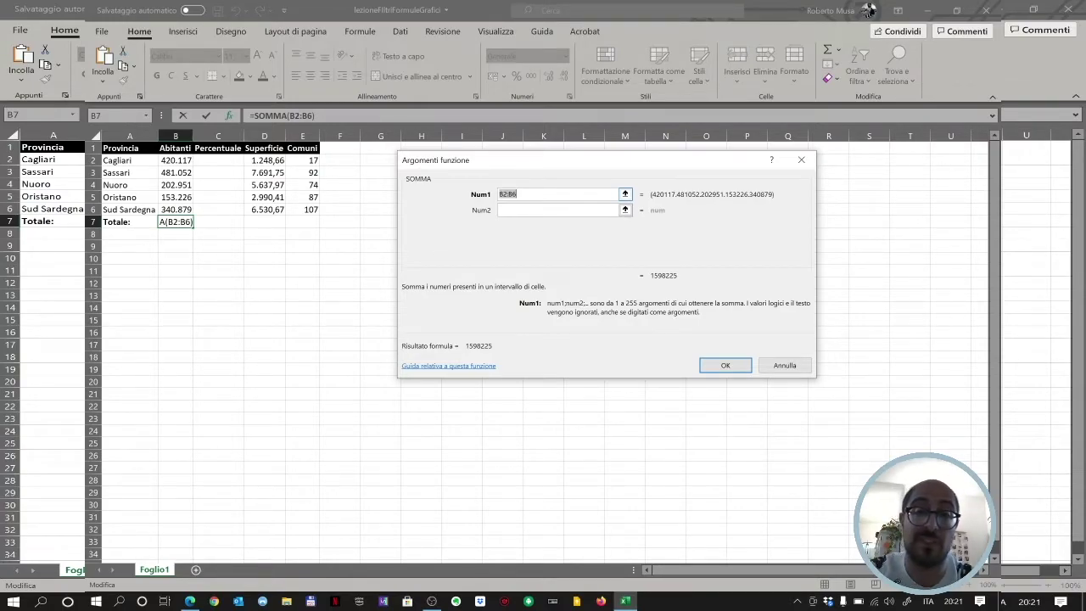
{"action": "left_click", "coordinate": [627, 194]}
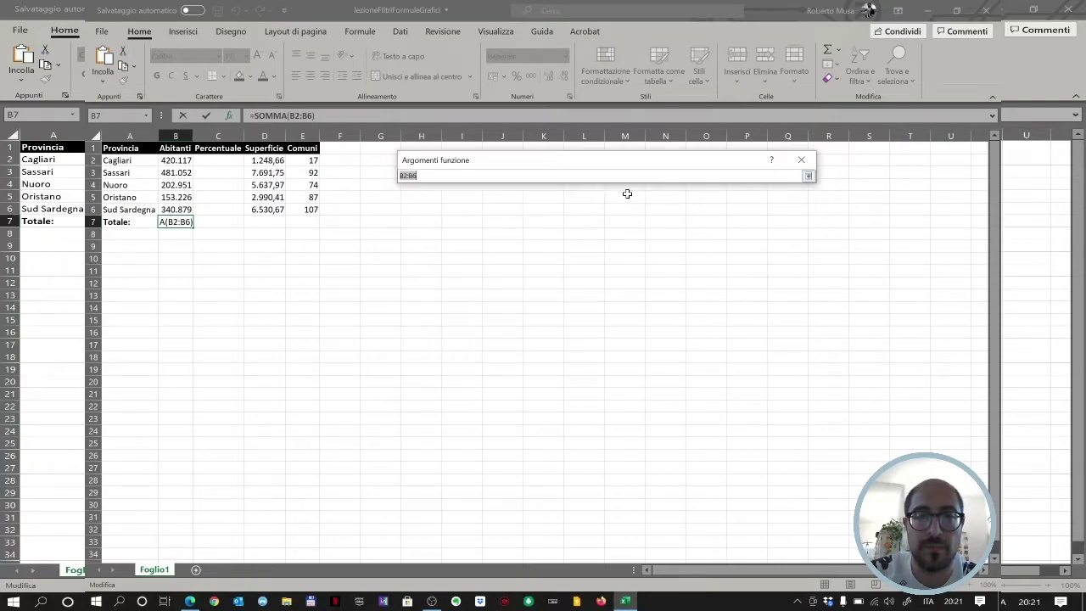
{"action": "left_click_drag", "start_coordinate": [172, 161], "coordinate": [170, 206]}
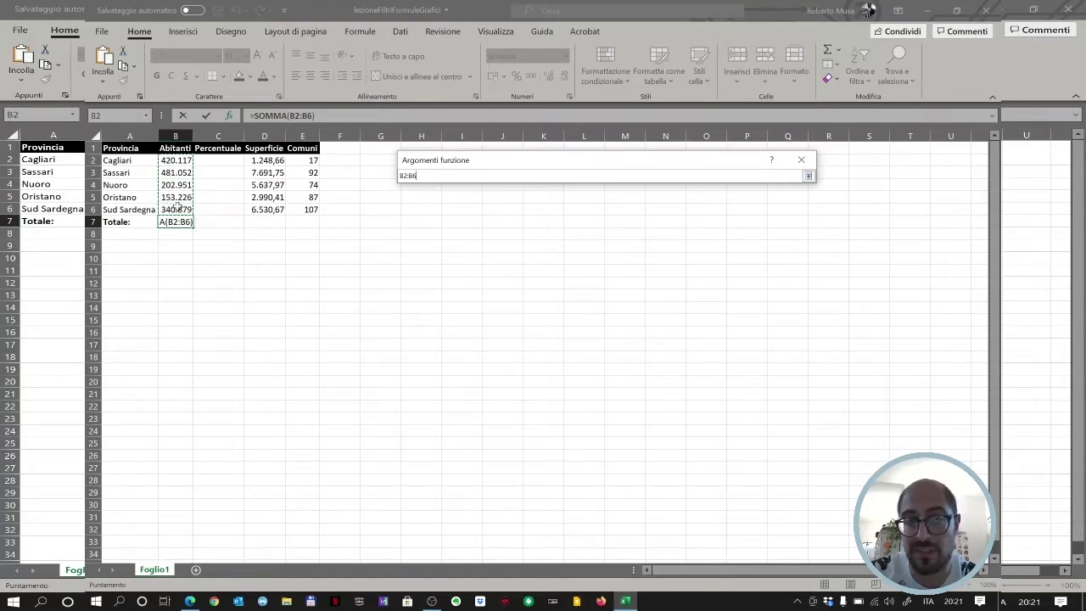
{"action": "left_click", "coordinate": [809, 178]}
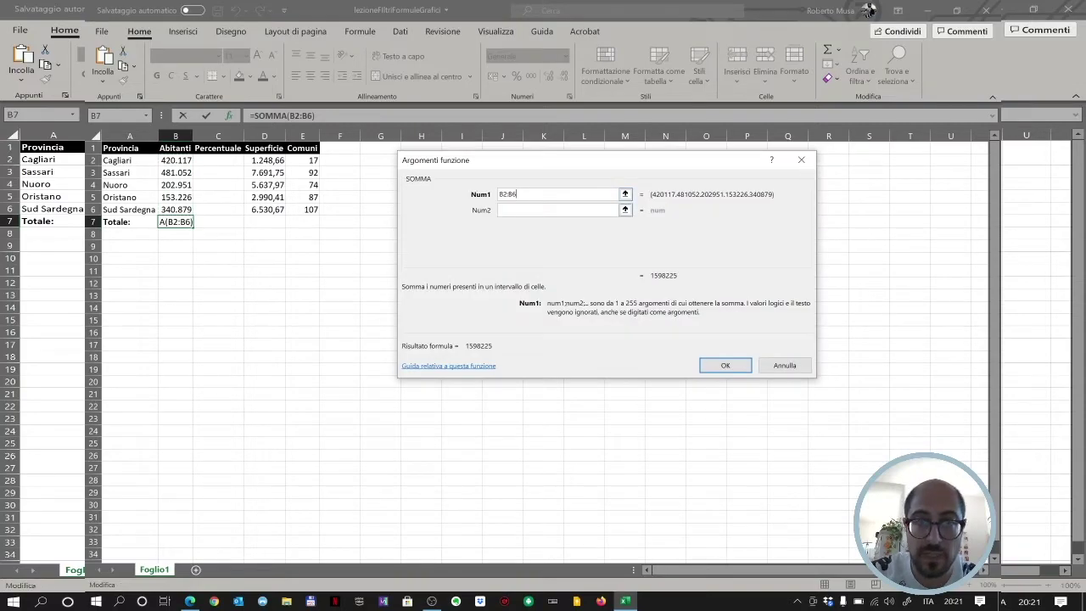
{"action": "left_click", "coordinate": [724, 366]}
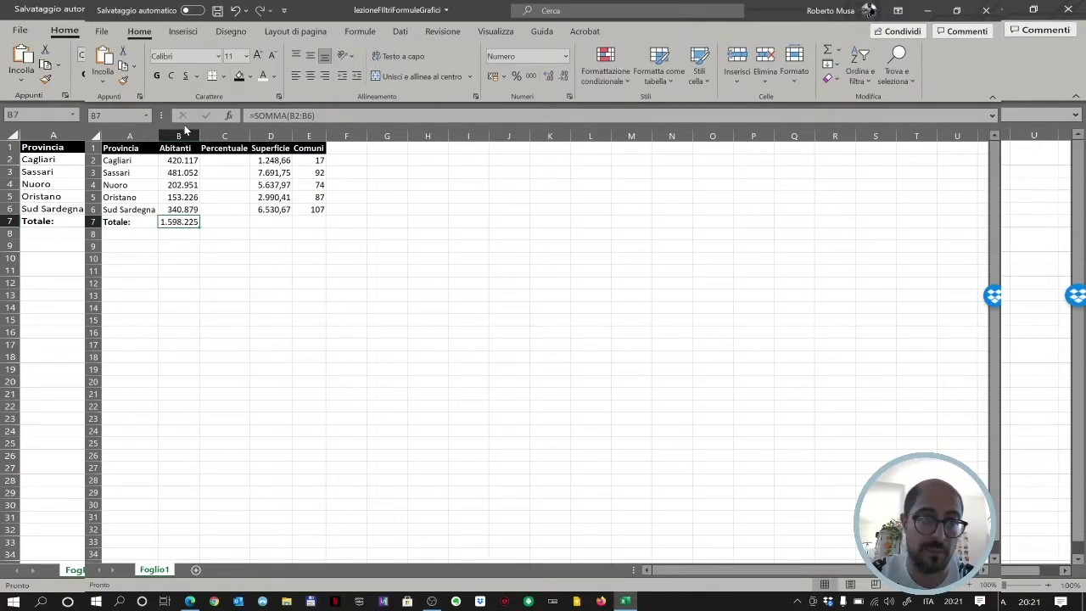
- Enter =B2/B7 in C2 to compute Cagliari's population share (0,26286474)
{"action": "left_click", "coordinate": [229, 160]}
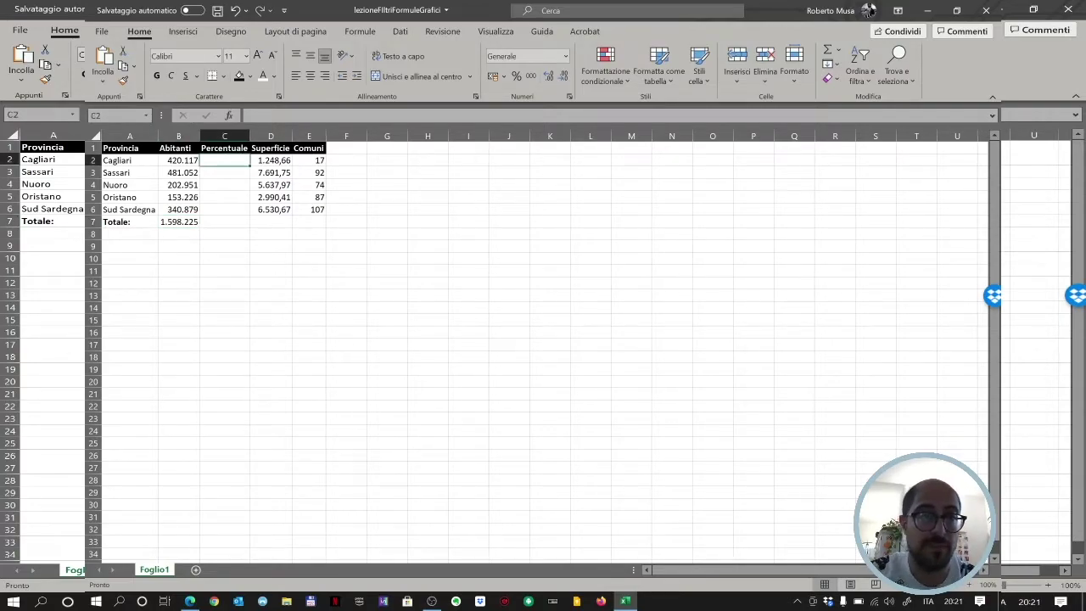
{"action": "key", "text": "F2"}
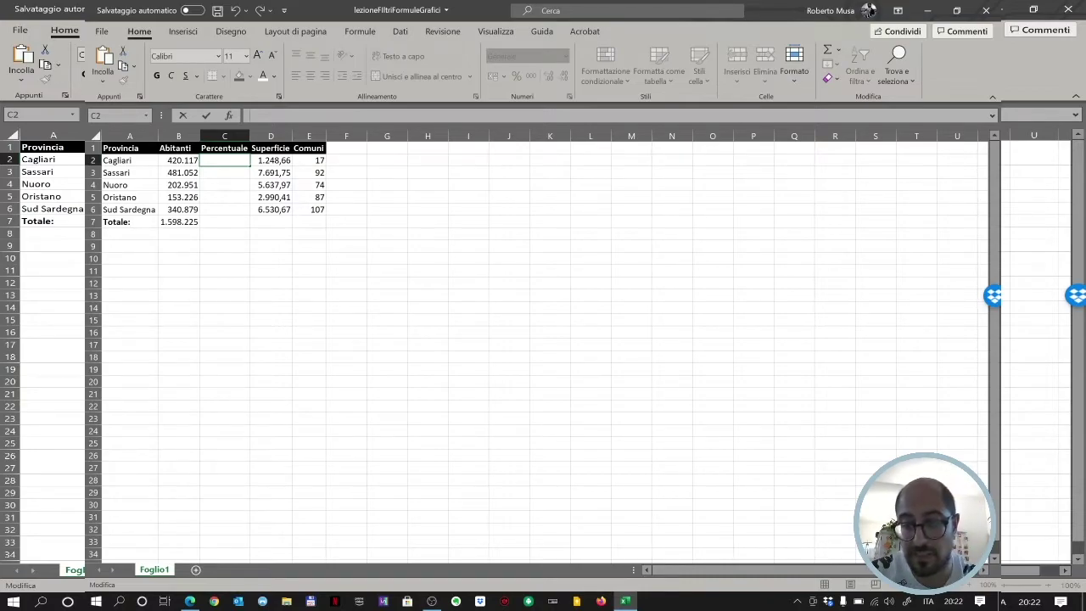
{"action": "type", "text": "="}
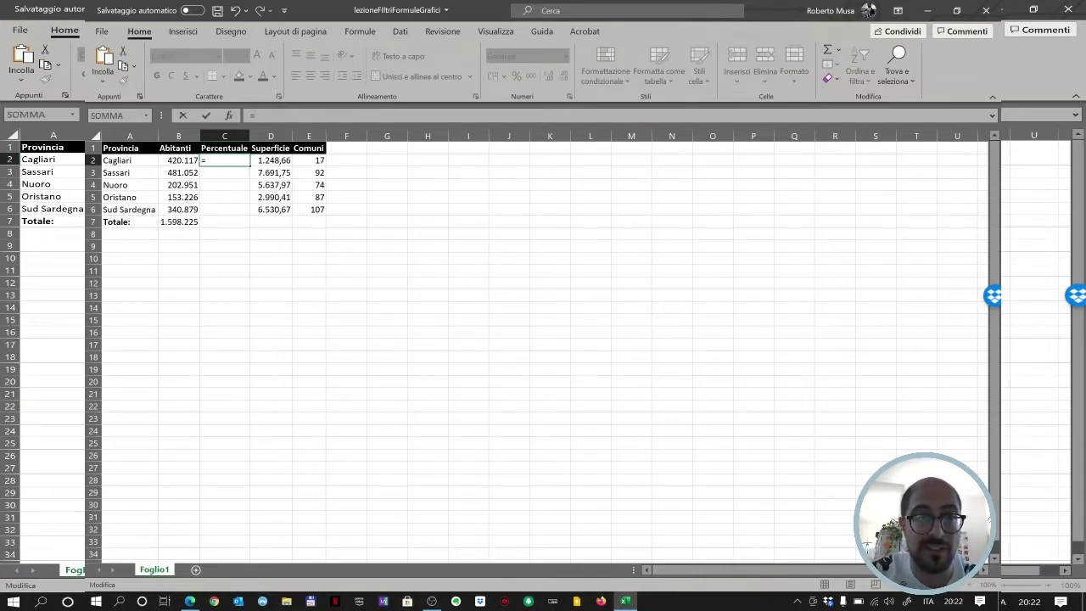
{"action": "left_click", "coordinate": [177, 160]}
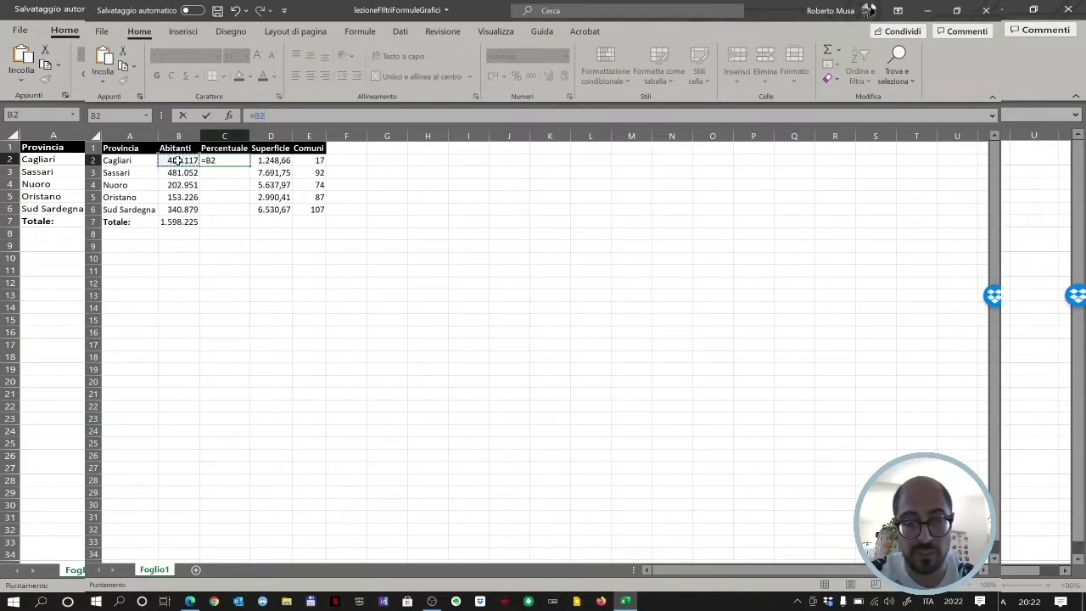
{"action": "type", "text": "/"}
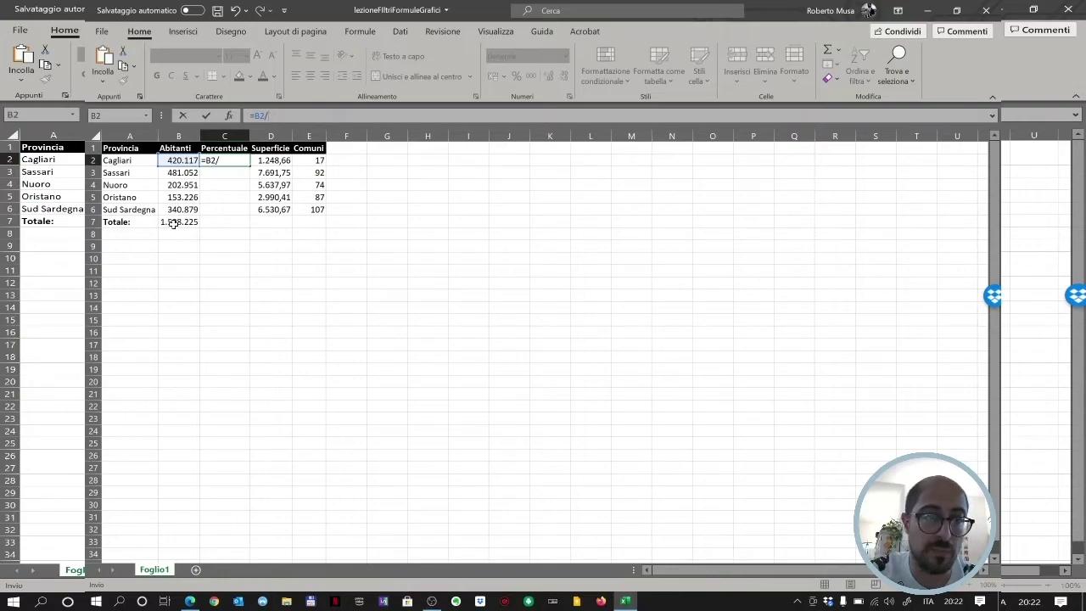
{"action": "left_click", "coordinate": [176, 225]}
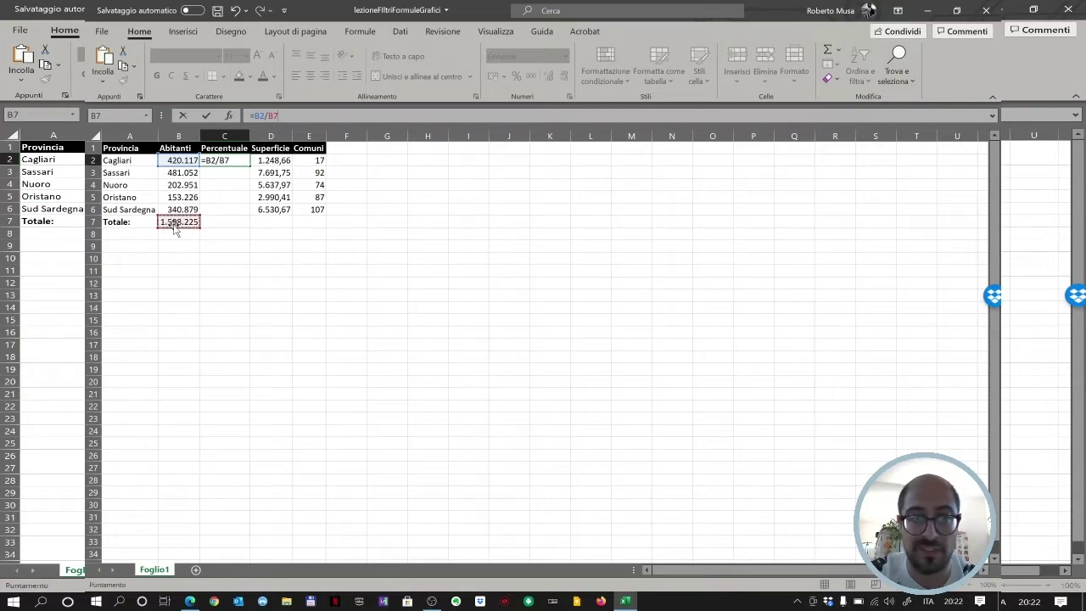
{"action": "key", "text": "Return"}
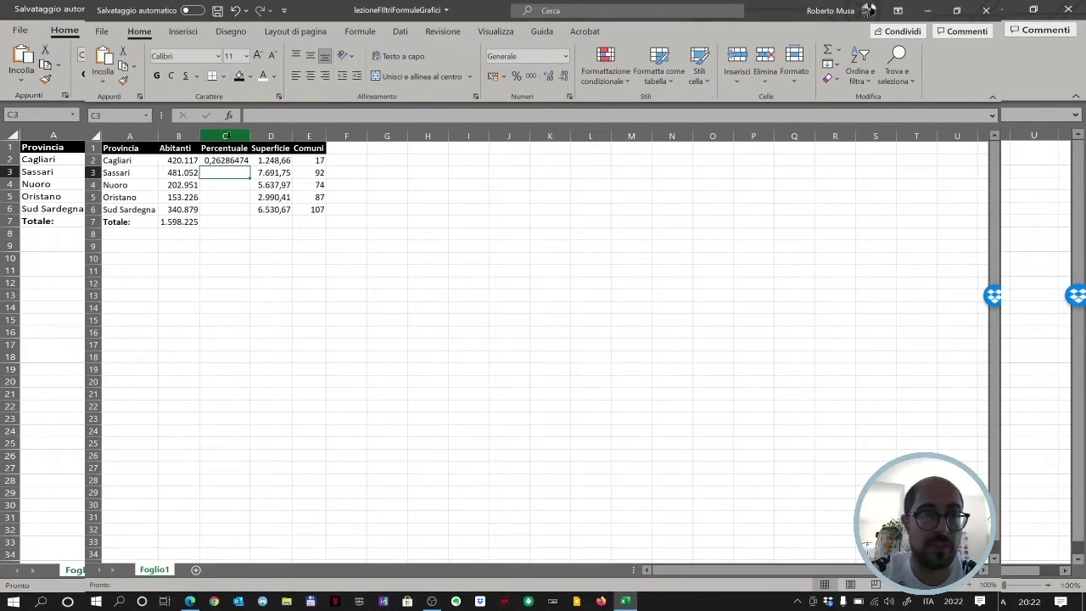
- Apply Percent Style to column C so Cagliari's share in C2 reads 26%
{"action": "left_click", "coordinate": [226, 136]}
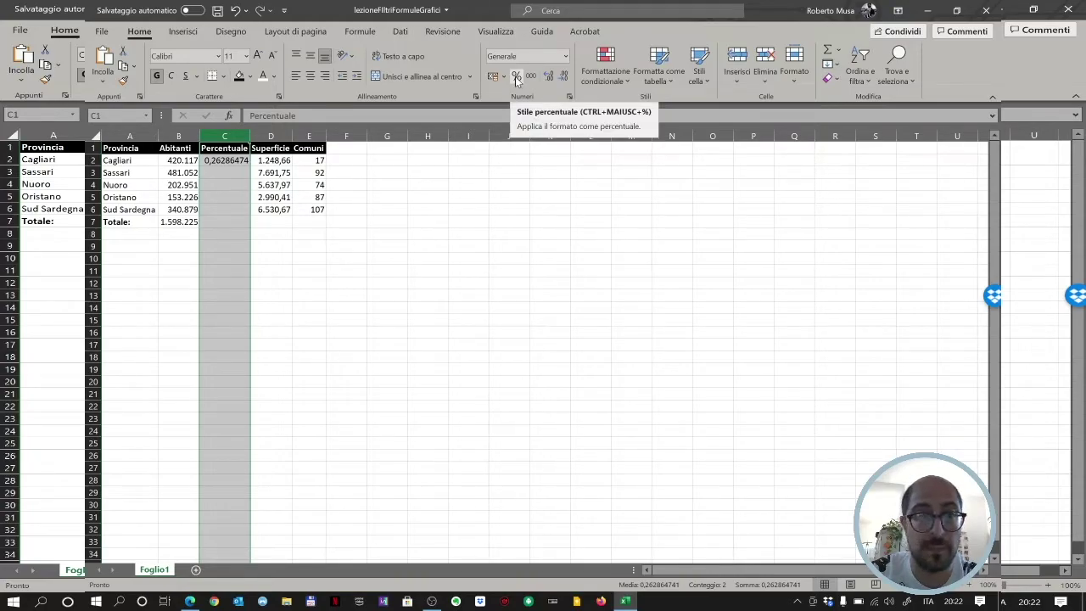
{"action": "left_click", "coordinate": [516, 78]}
{"action": "left_click", "coordinate": [226, 171]}
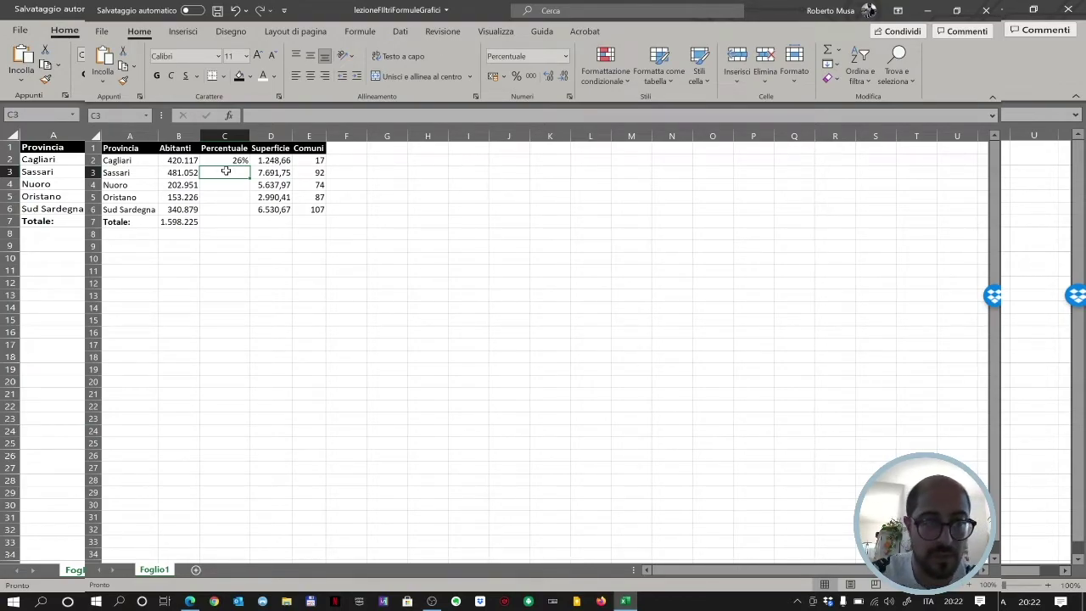
{"action": "left_click", "coordinate": [239, 161]}
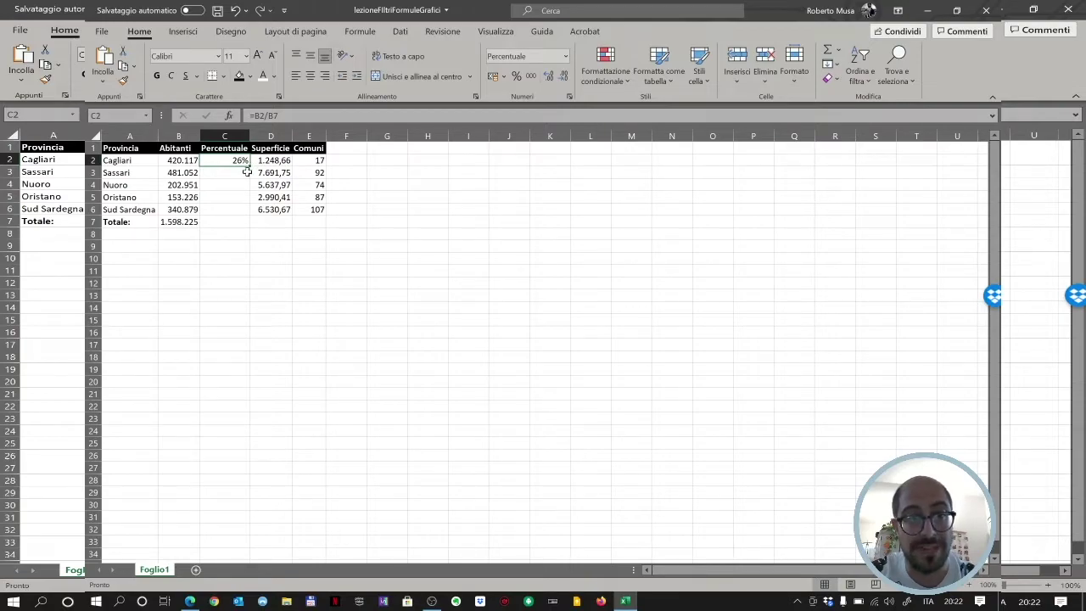
- Fill the percentage formula down to row 6 and fix Sassari's divisor to B7
{"action": "left_click_drag", "start_coordinate": [251, 166], "coordinate": [248, 216]}
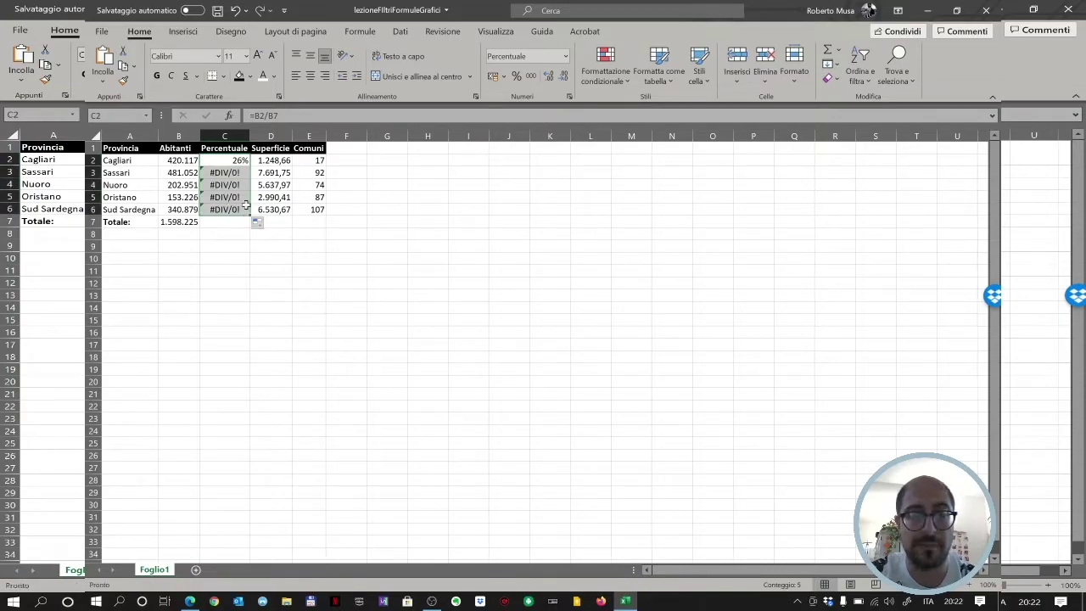
{"action": "left_click", "coordinate": [230, 160]}
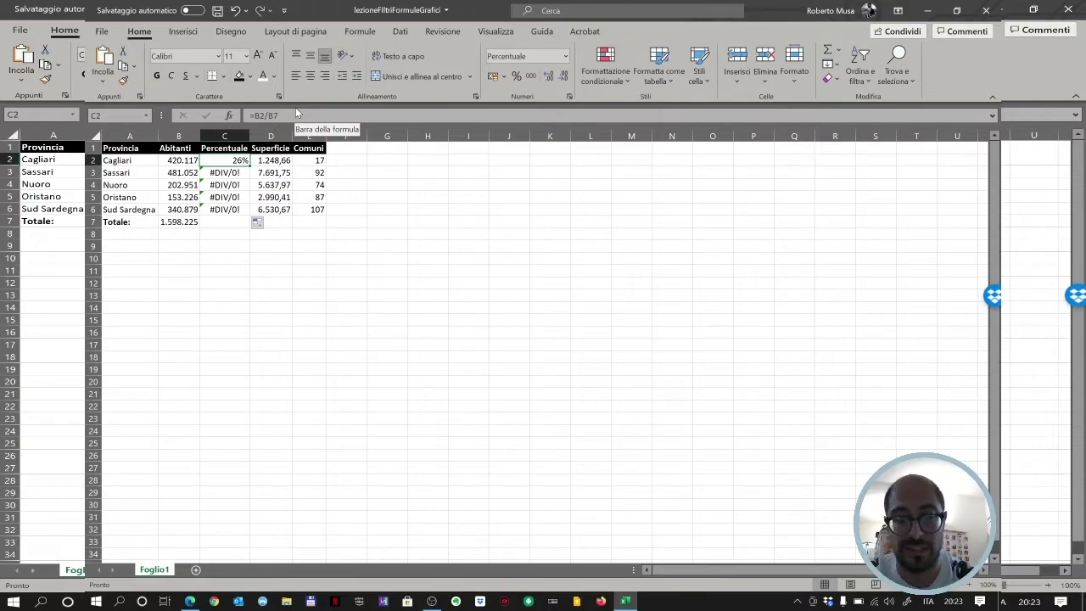
{"action": "key", "text": "Down"}
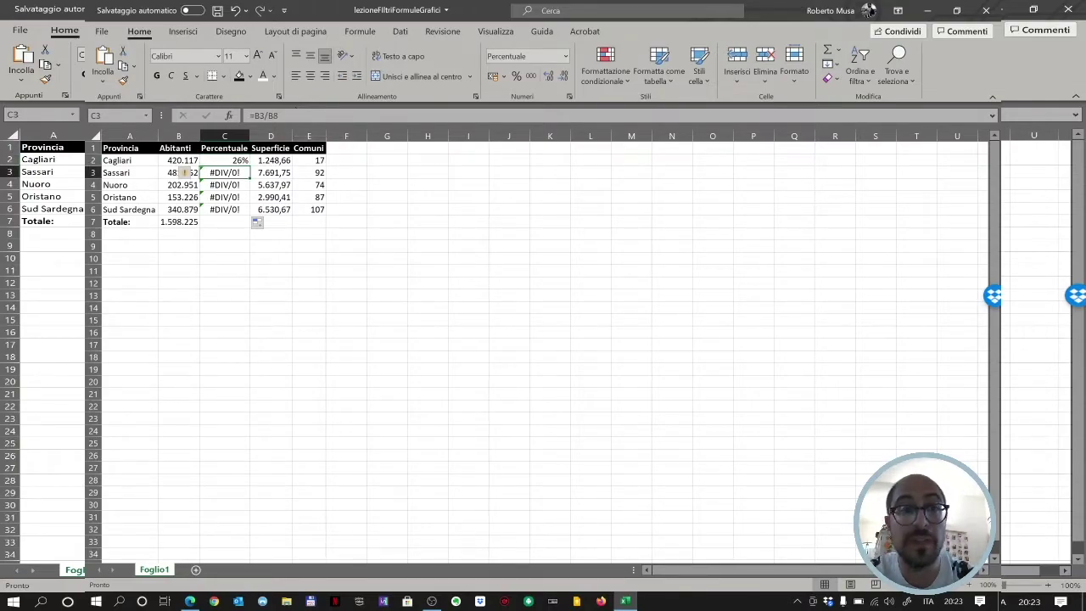
{"action": "key", "text": "F2"}
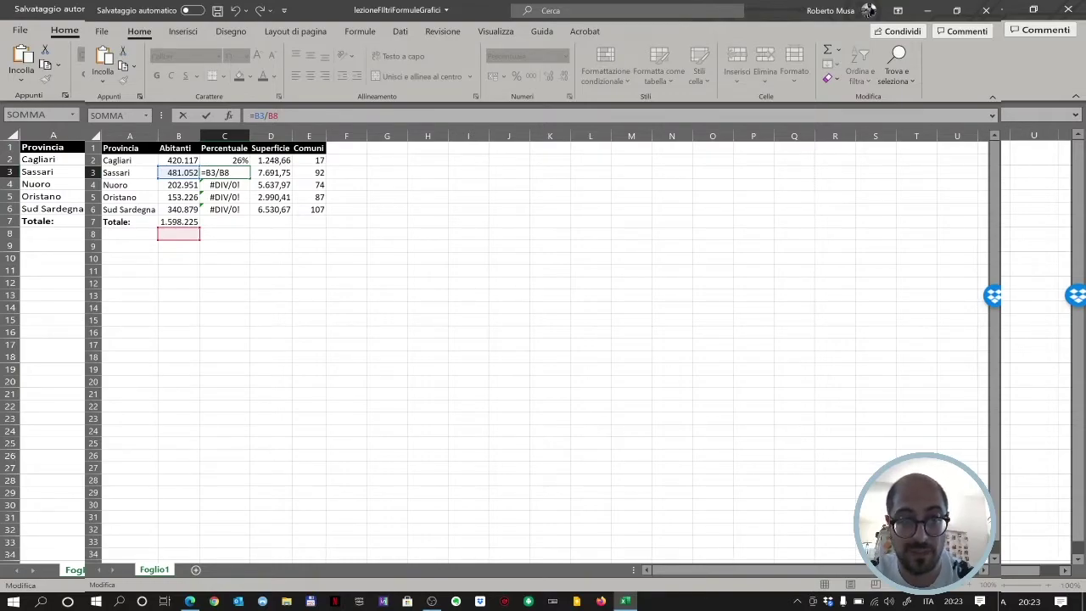
{"action": "key", "text": "BackSpace"}
{"action": "key", "text": "BackSpace"}
{"action": "type", "text": "B7"}
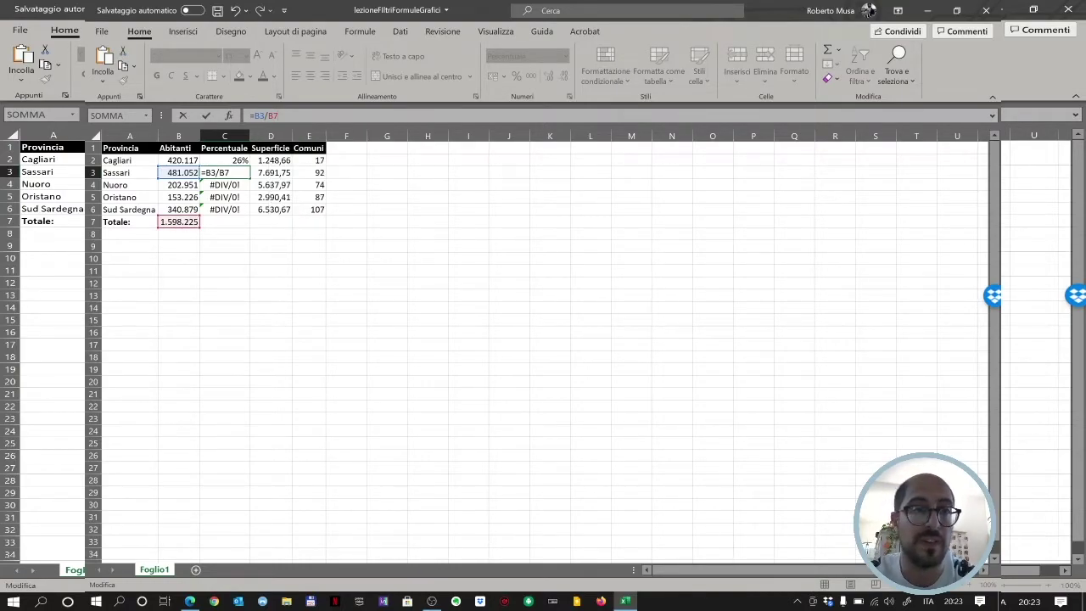
{"action": "key", "text": "Return"}
- Correct Nuoro's percentage formula in C4 to divide by B7
{"action": "left_click_drag", "start_coordinate": [227, 160], "coordinate": [247, 220]}
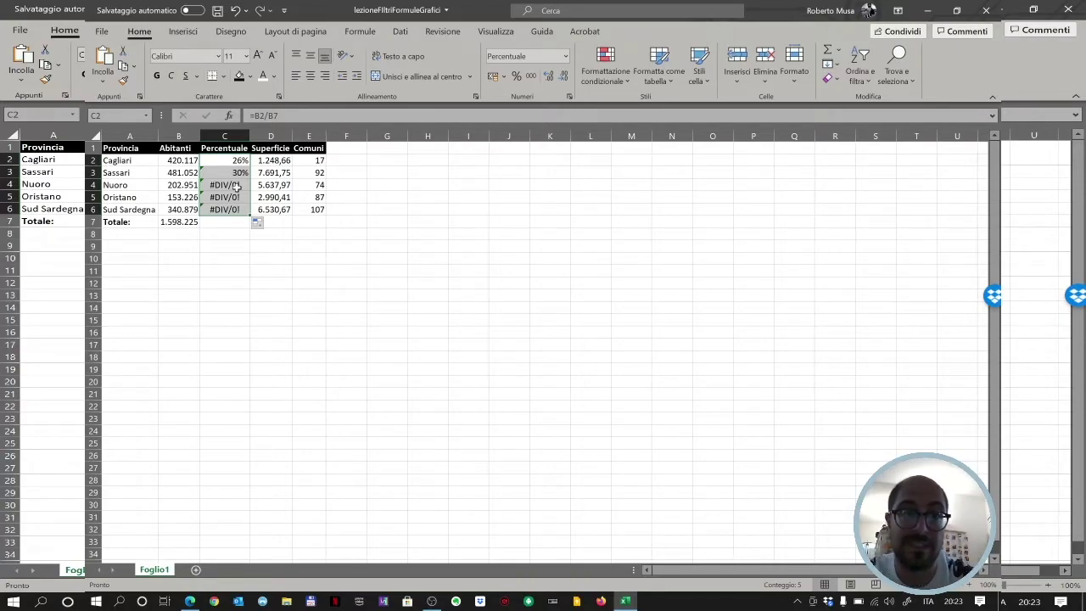
{"action": "left_click", "coordinate": [236, 186]}
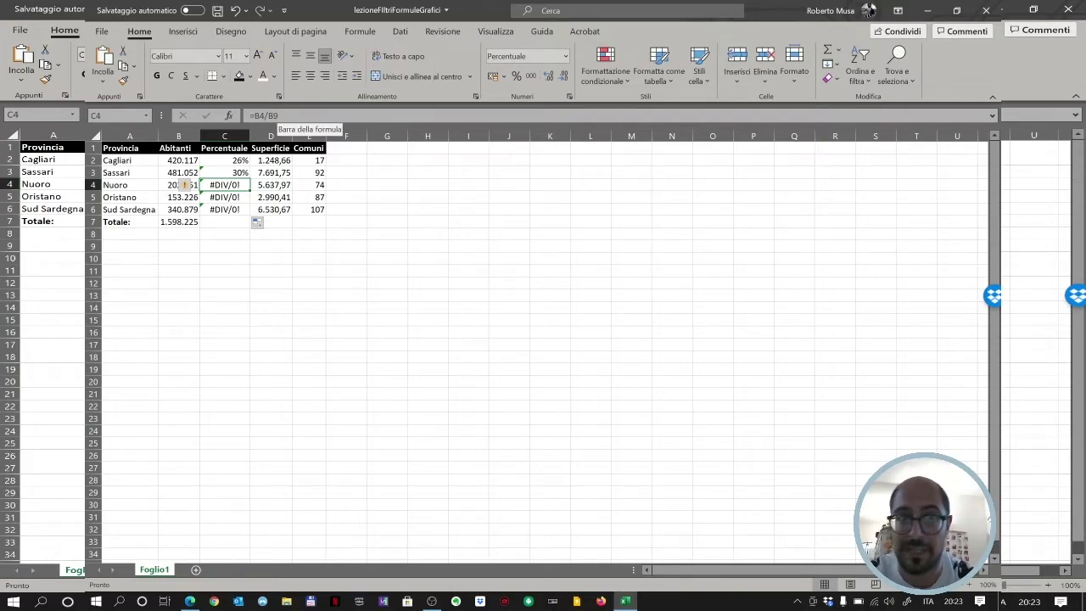
{"action": "left_click", "coordinate": [289, 115]}
{"action": "key", "text": "BackSpace"}
{"action": "key", "text": "BackSpace"}
{"action": "type", "text": "B"}
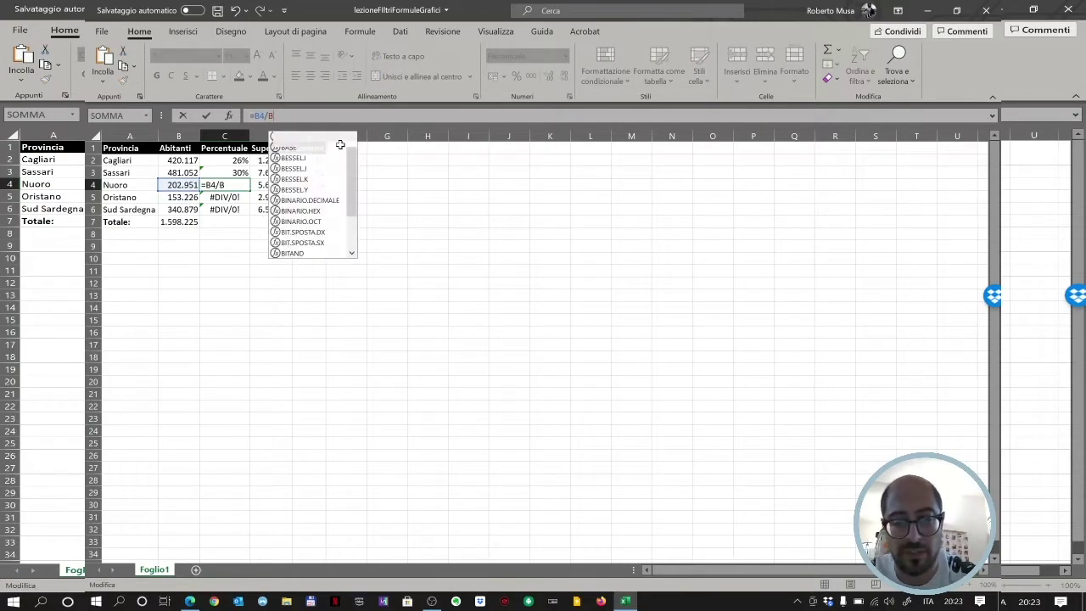
{"action": "type", "text": "7"}
{"action": "key", "text": "Return"}
- Correct the Oristano and Sud Sardegna percentage formulas to divide by B7
{"action": "left_click", "coordinate": [289, 115]}
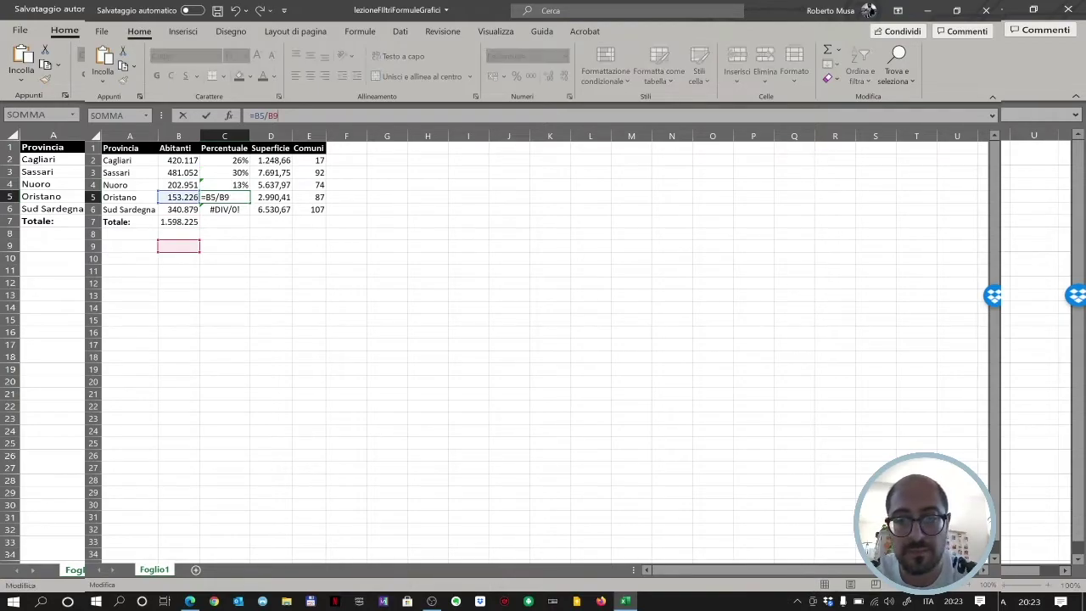
{"action": "key", "text": "BackSpace"}
{"action": "type", "text": "7"}
{"action": "key", "text": "Return"}
{"action": "left_click", "coordinate": [288, 115]}
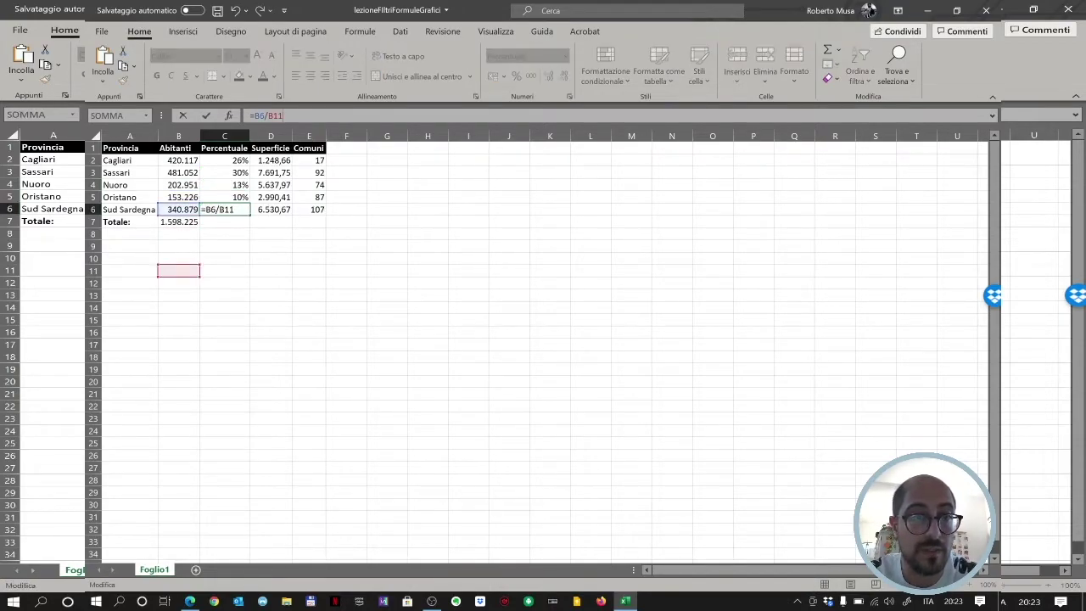
{"action": "key", "text": "BackSpace"}
{"action": "key", "text": "BackSpace"}
{"action": "type", "text": "7"}
{"action": "key", "text": "Return"}
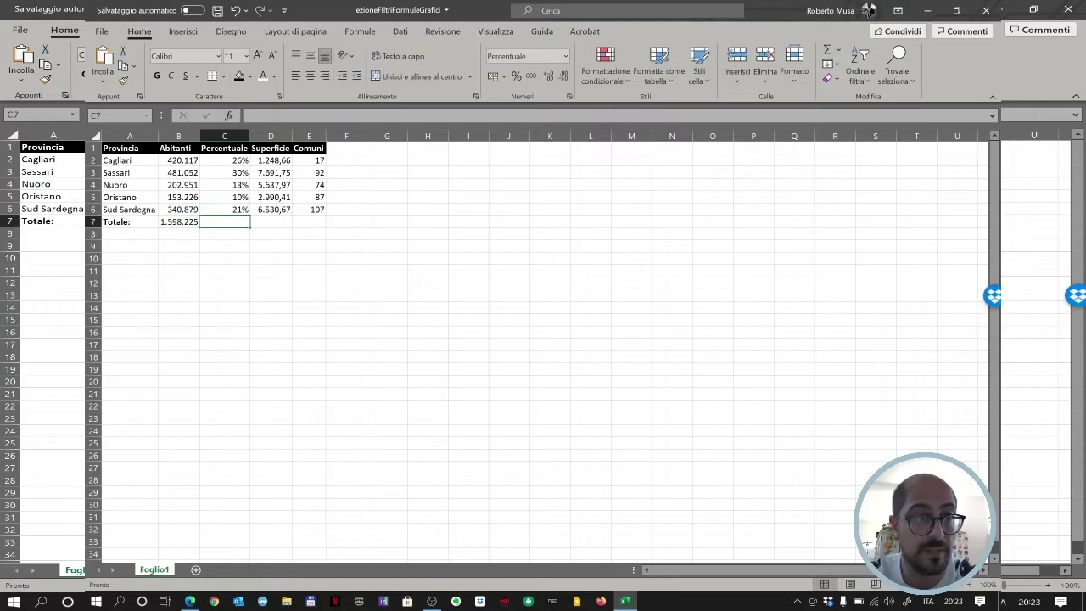
- Copy the B7 sum across to E7 and format the percentage total C7 as 100%
{"action": "left_click", "coordinate": [178, 222]}
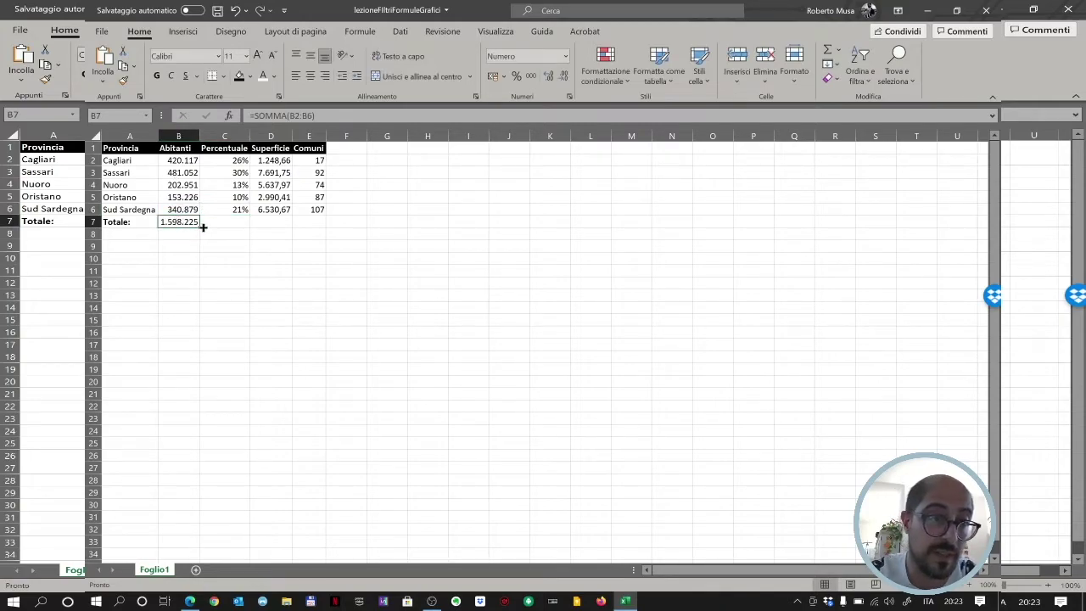
{"action": "left_click_drag", "start_coordinate": [200, 227], "coordinate": [316, 221]}
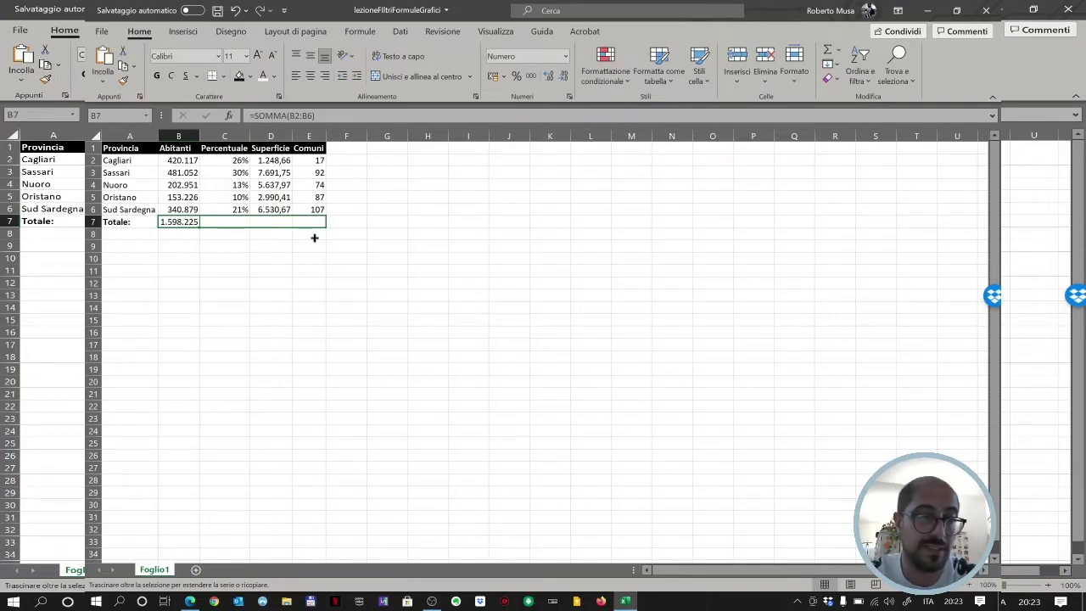
{"action": "mouse_move", "coordinate": [315, 222]}
{"action": "left_mouse_down"}
{"action": "mouse_move", "coordinate": [311, 262]}
{"action": "mouse_move", "coordinate": [324, 228]}
{"action": "left_mouse_up"}
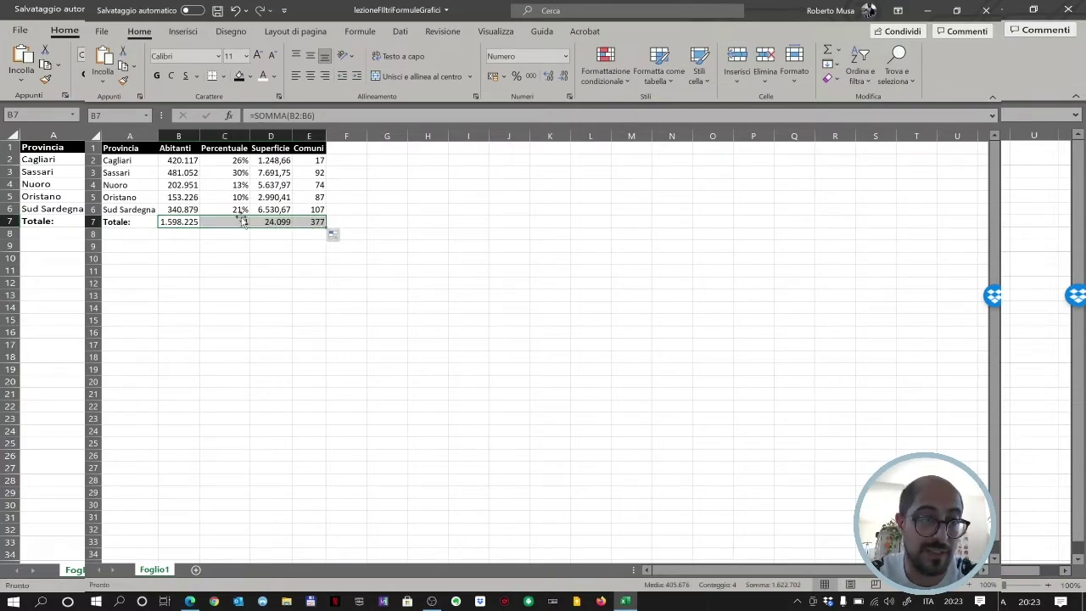
{"action": "left_click", "coordinate": [230, 221]}
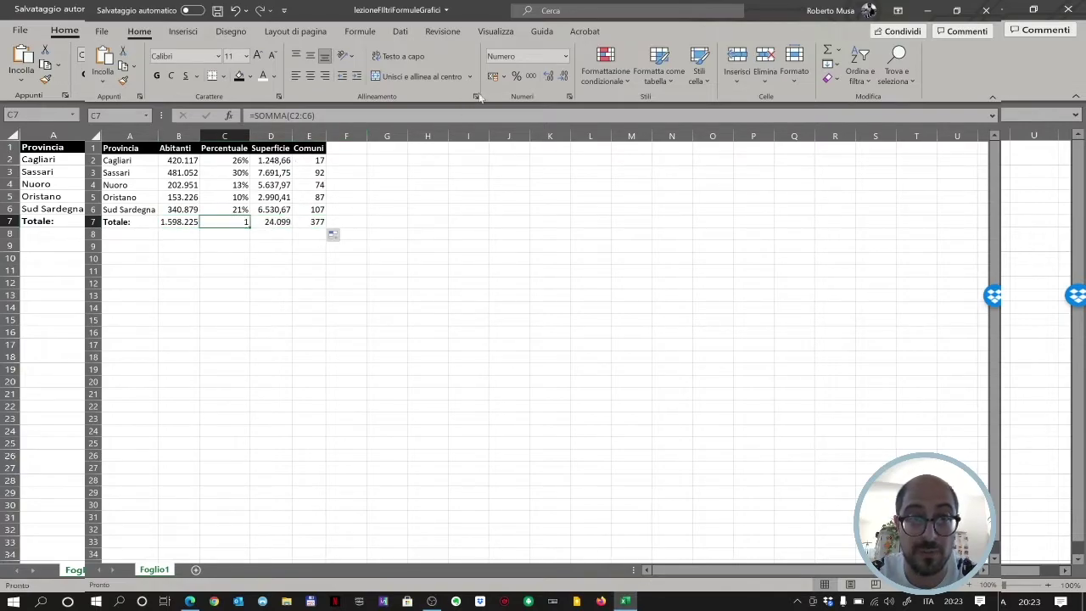
{"action": "left_click", "coordinate": [516, 75]}
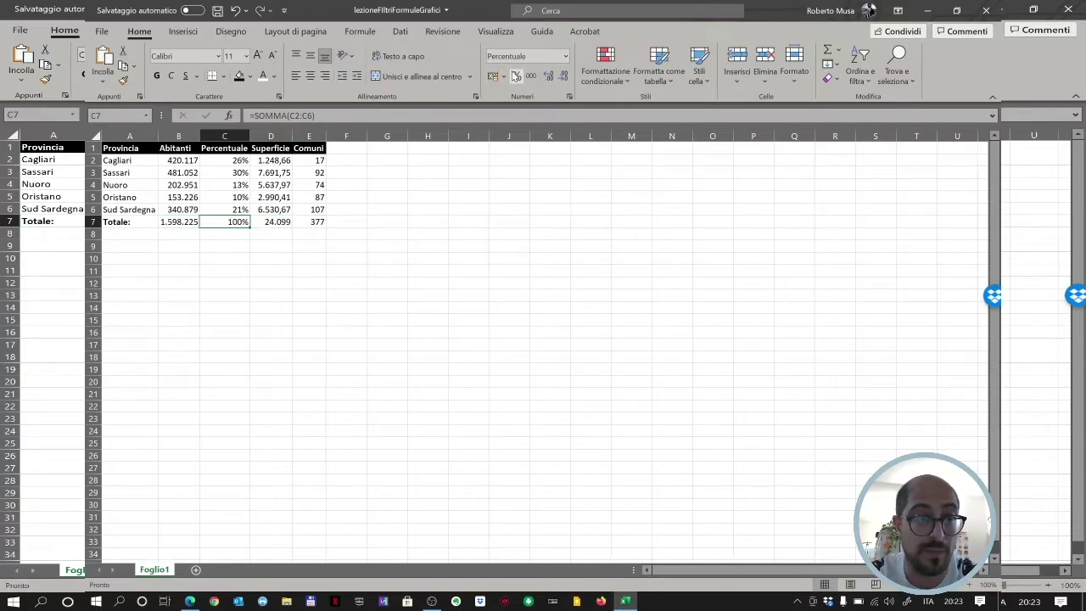
{"action": "left_click", "coordinate": [281, 220]}
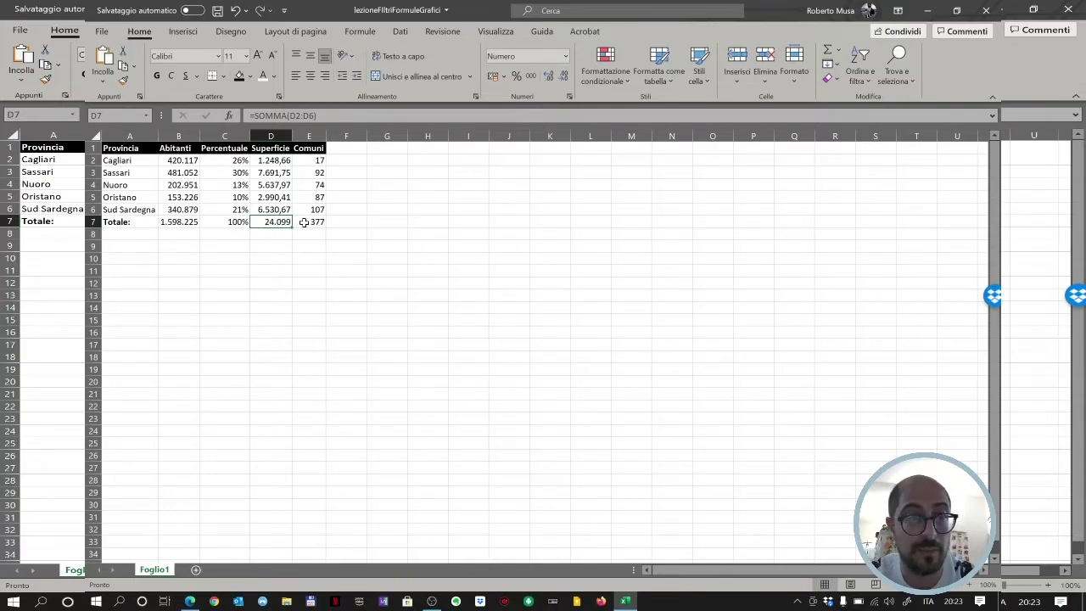
{"action": "left_click", "coordinate": [319, 223]}
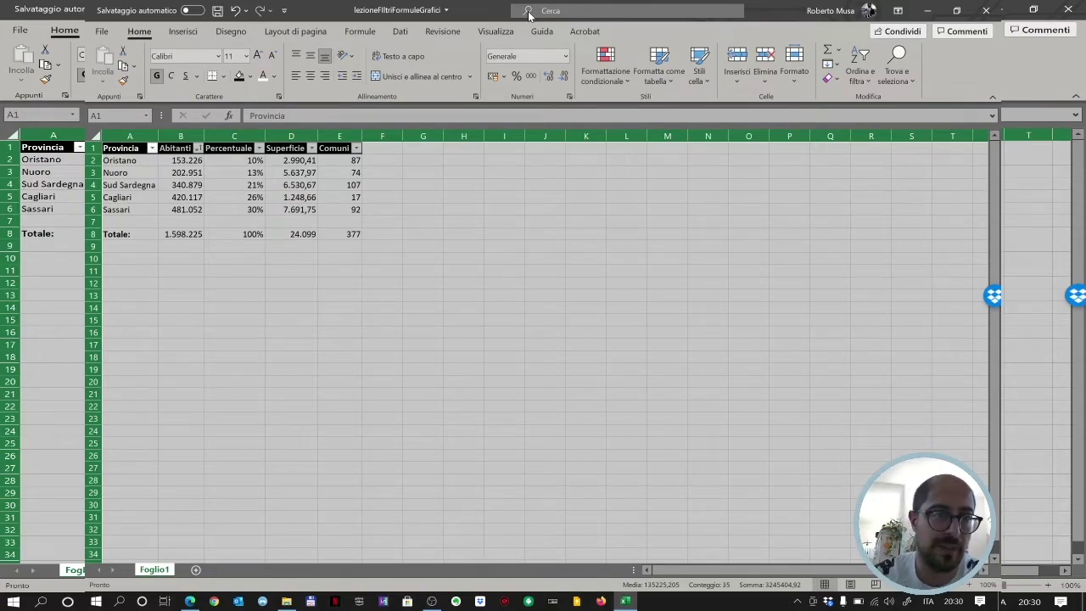
- Sort by Percentuale, then undo the sort after it breaks the formulas
{"action": "left_click", "coordinate": [235, 197]}
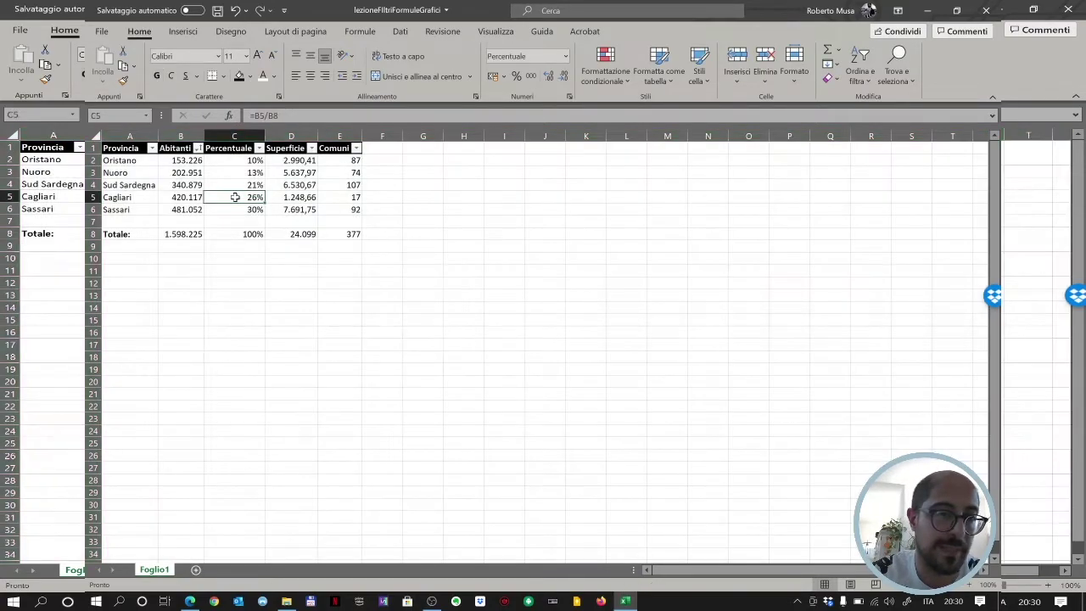
{"action": "left_click", "coordinate": [258, 149]}
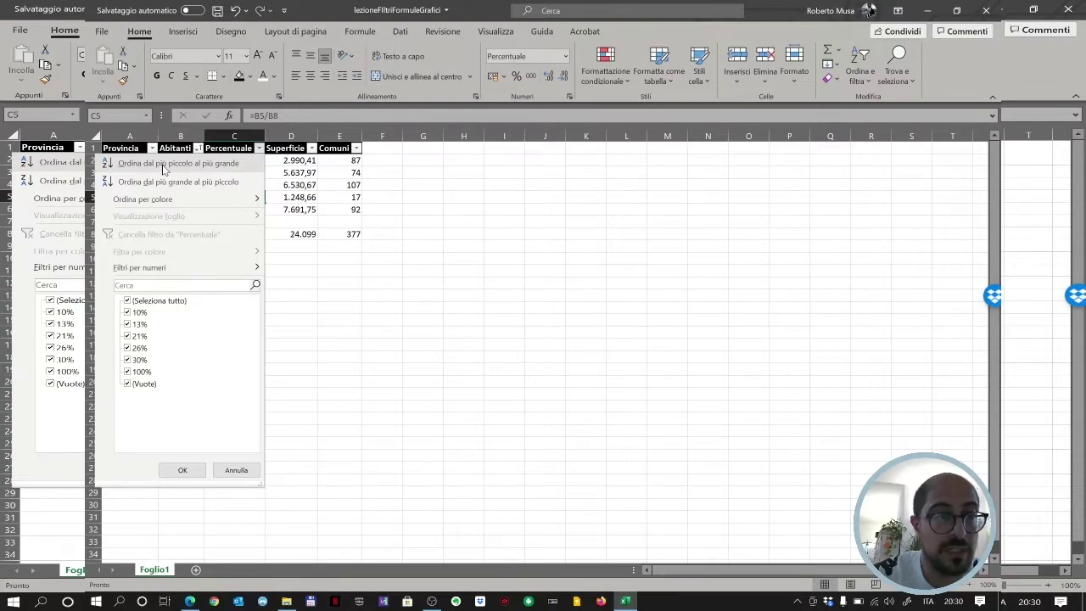
{"action": "left_click", "coordinate": [161, 181]}
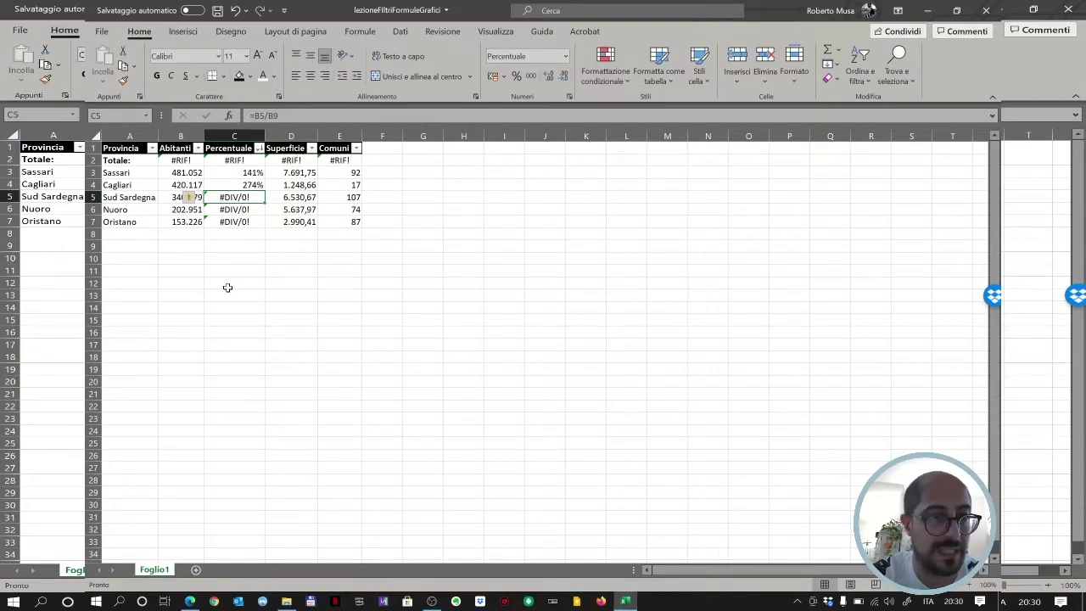
{"action": "key", "text": "ctrl+z"}
- Move the totals to G1:K1 and re-sort by Percentuale, producing #RIF! and #DIV/0! errors
{"action": "mouse_move", "coordinate": [348, 233]}
{"action": "left_mouse_down"}
{"action": "mouse_move", "coordinate": [142, 232]}
{"action": "mouse_move", "coordinate": [432, 151]}
{"action": "left_mouse_up"}
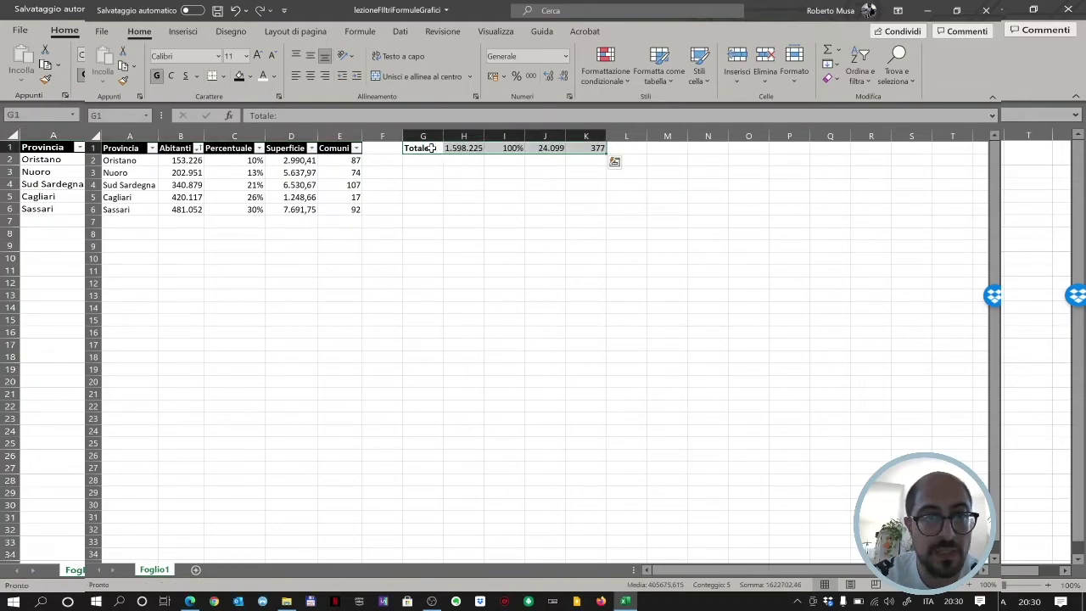
{"action": "left_click", "coordinate": [239, 160]}
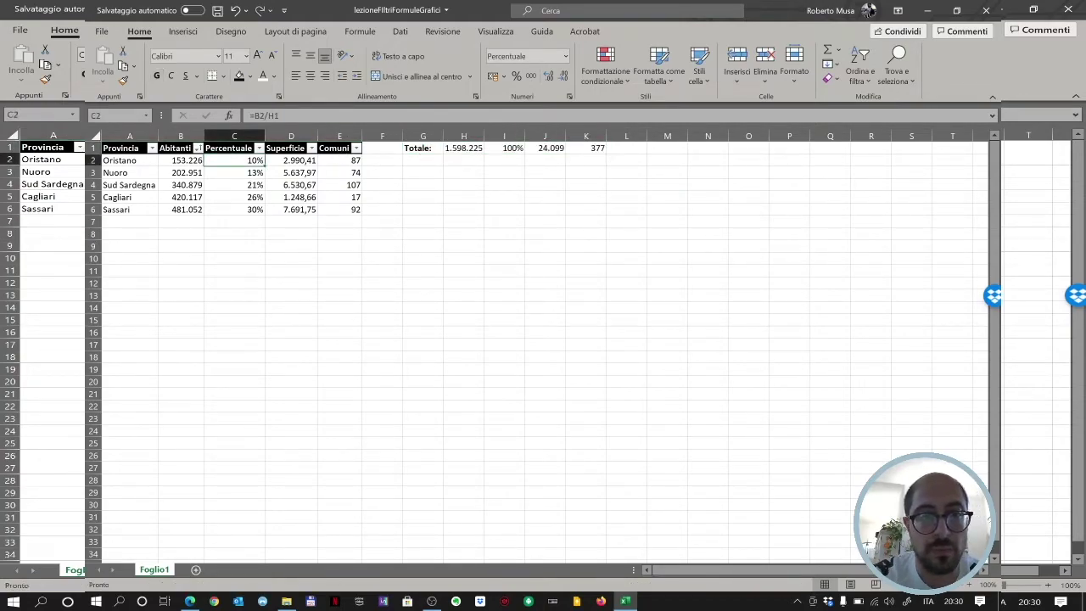
{"action": "key", "text": "F2"}
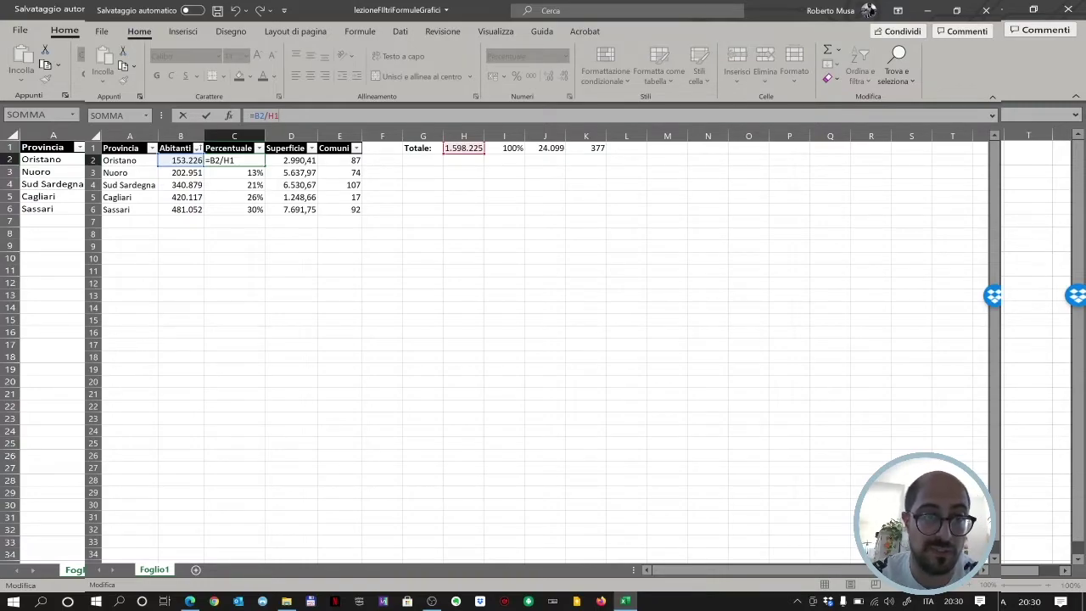
{"action": "left_click", "coordinate": [350, 280]}
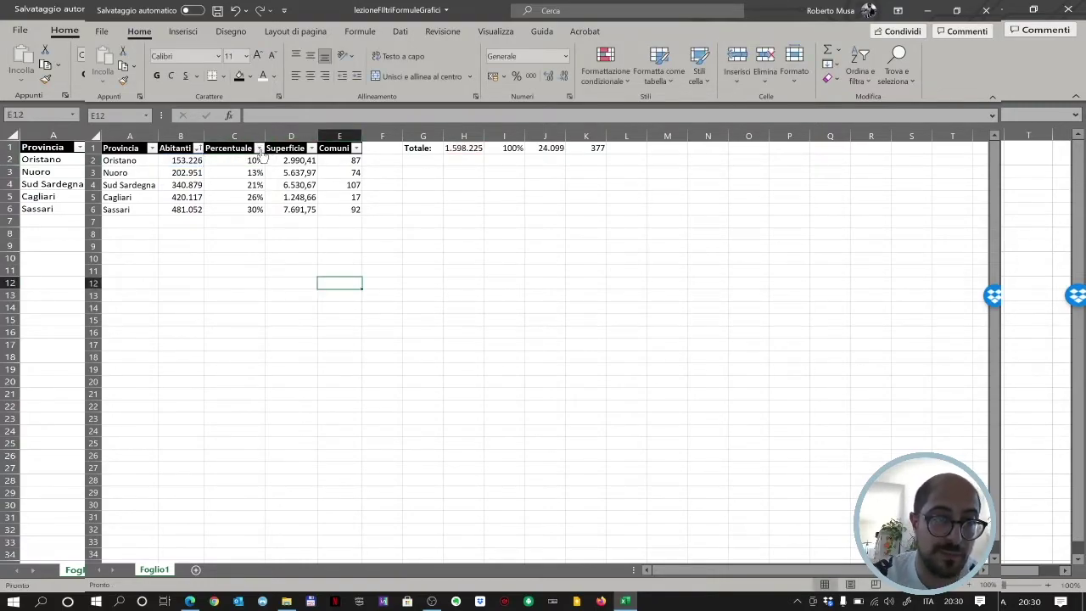
{"action": "left_click", "coordinate": [259, 148]}
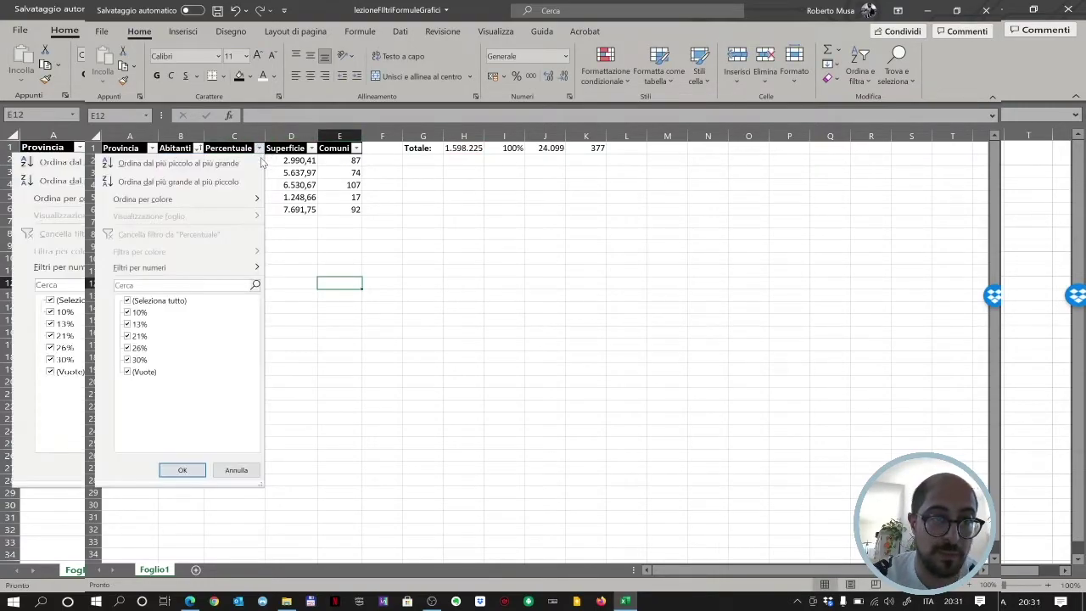
{"action": "left_click", "coordinate": [218, 183]}
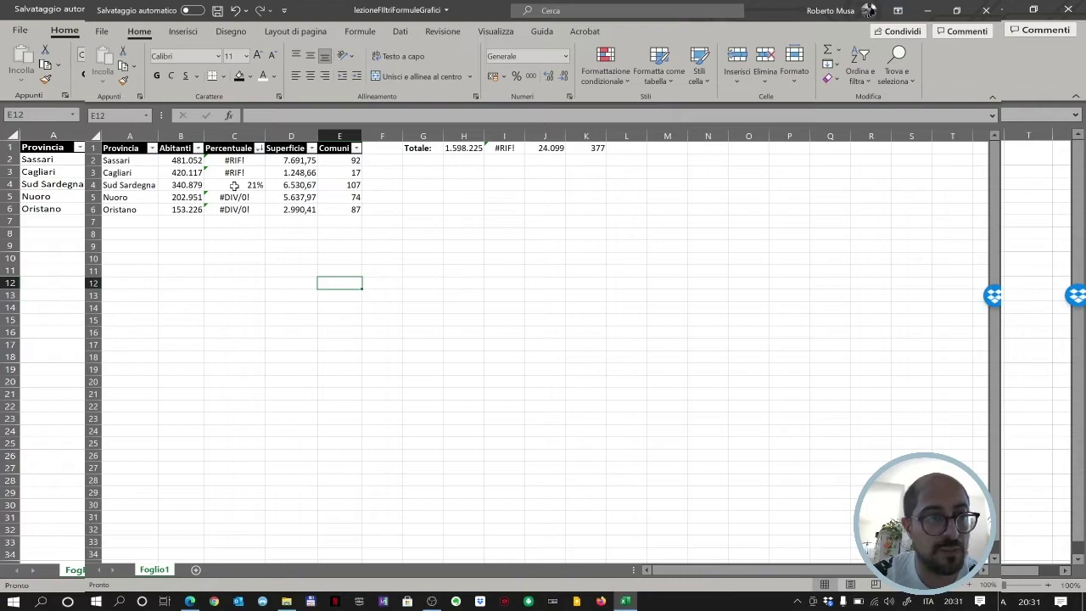
{"action": "left_click", "coordinate": [234, 159]}
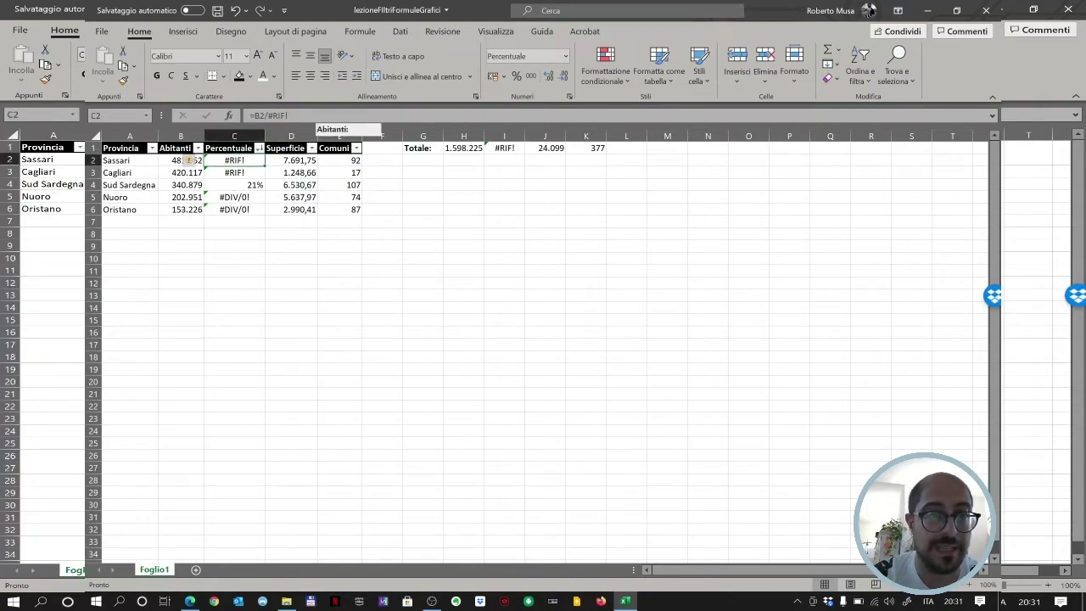
- Change C2 to =B2/1598225 and fill it down to C6, restoring shares 30% to 10%
{"action": "left_click", "coordinate": [310, 116]}
{"action": "key", "text": "BackSpace"}
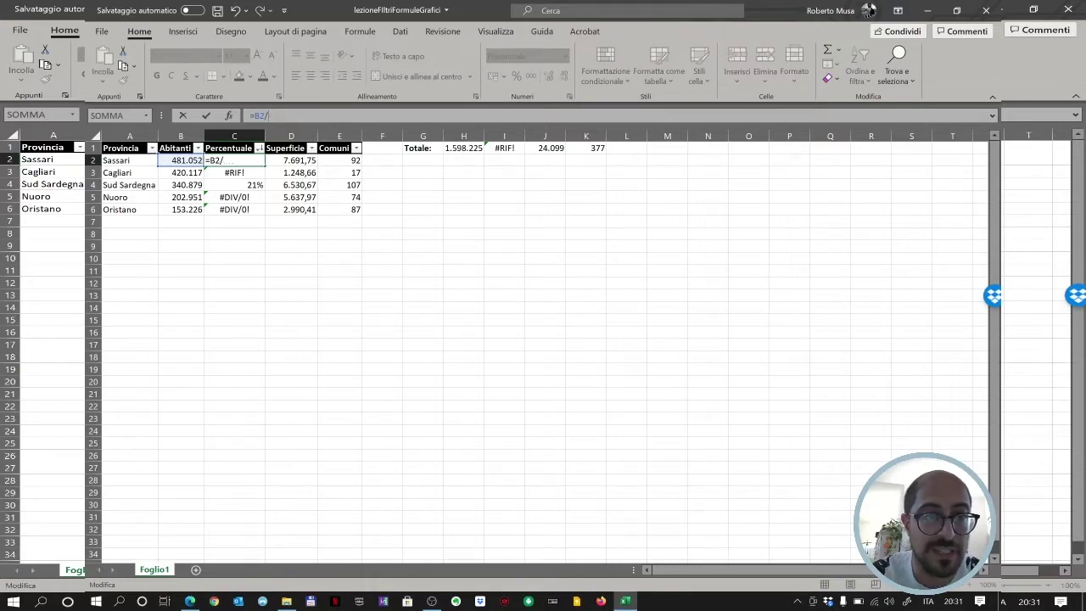
{"action": "type", "text": "1598225"}
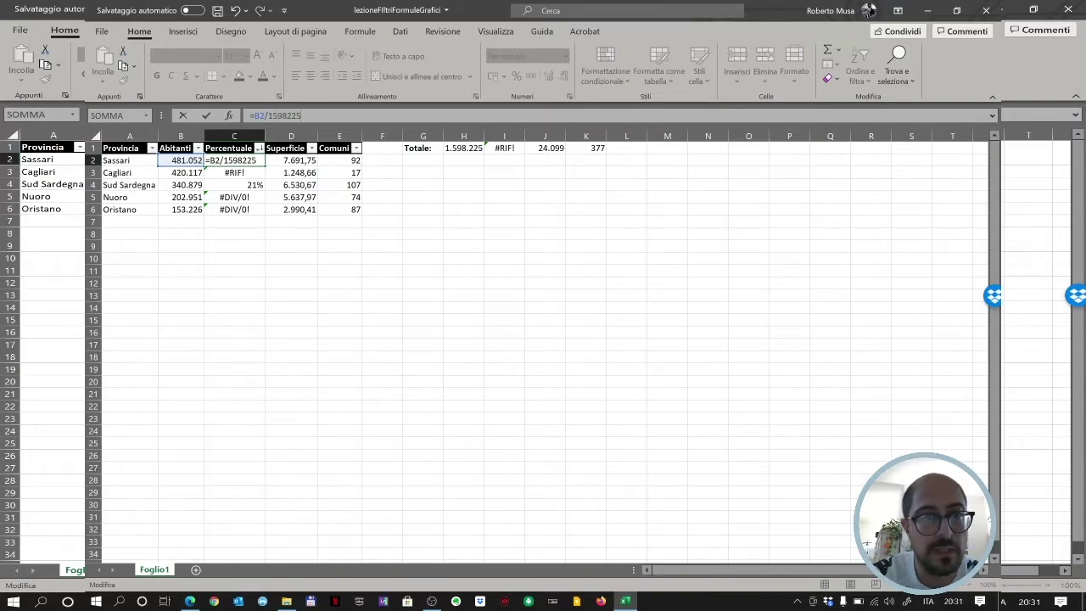
{"action": "key", "text": "Return"}
{"action": "left_click", "coordinate": [252, 163]}
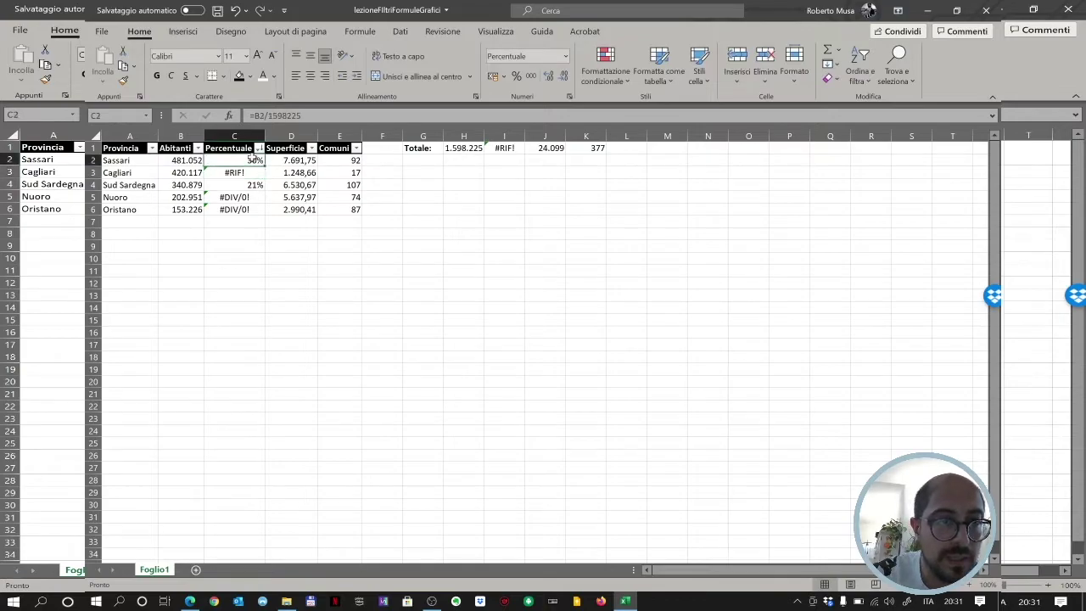
{"action": "left_click_drag", "start_coordinate": [264, 166], "coordinate": [263, 217]}
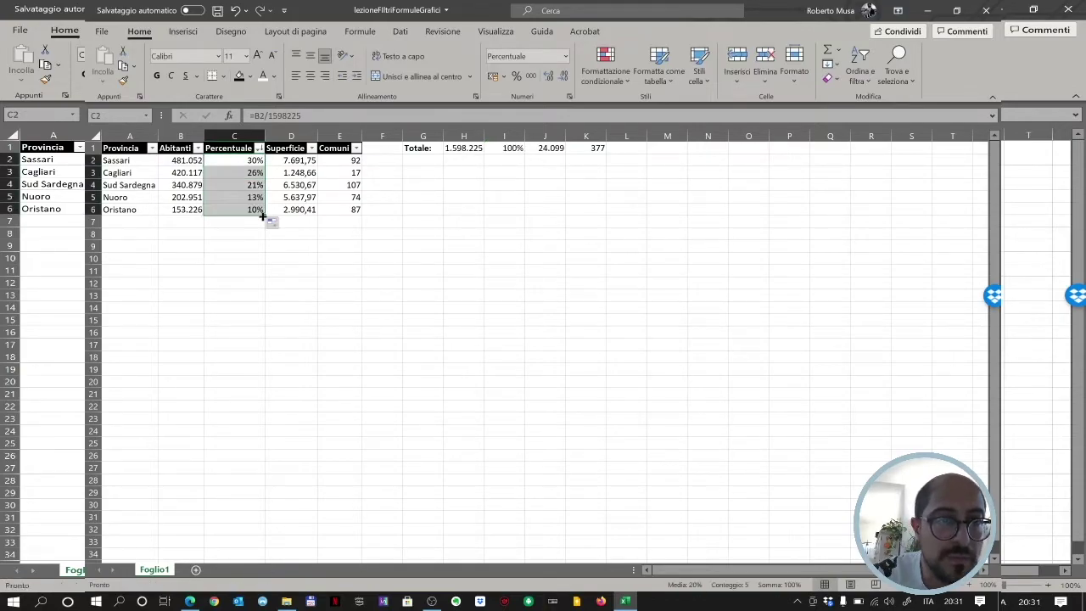
{"action": "left_click", "coordinate": [243, 173]}
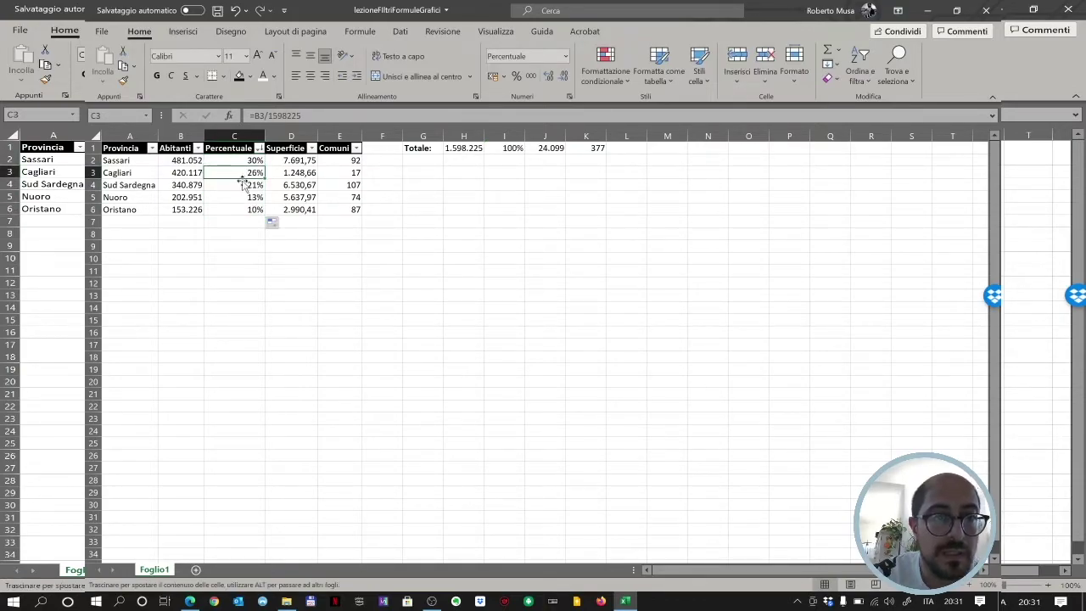
{"action": "key", "text": "Down"}
{"action": "key", "text": "Down"}
{"action": "key", "text": "Down"}
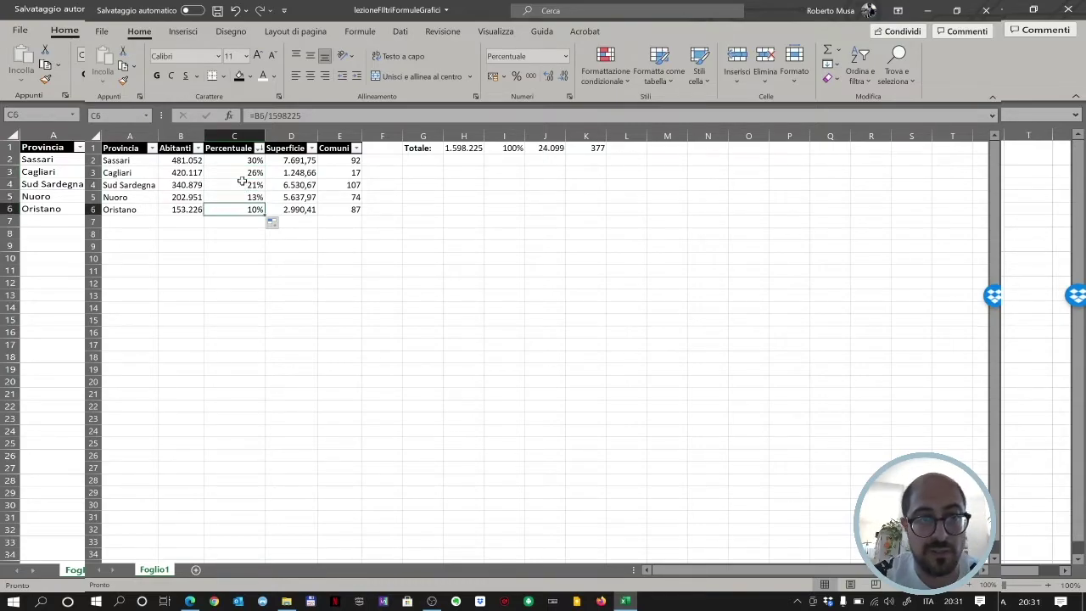
{"action": "left_click", "coordinate": [505, 266]}
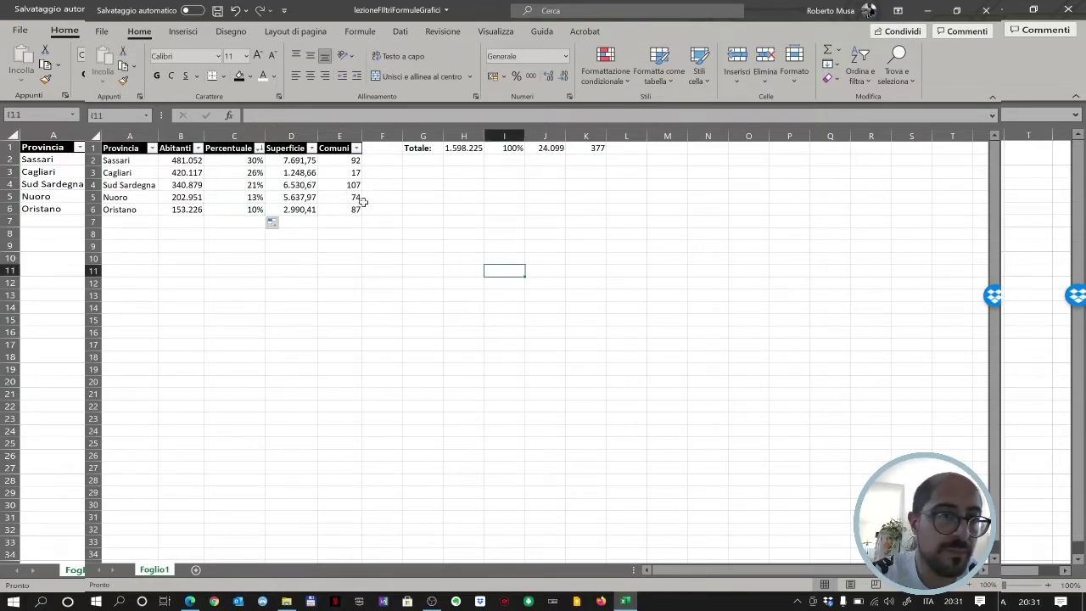
- Sort the table using the Abitanti, Superficie, Comuni and Provincia (A–Z) filter dropdowns
{"action": "left_click", "coordinate": [198, 149]}
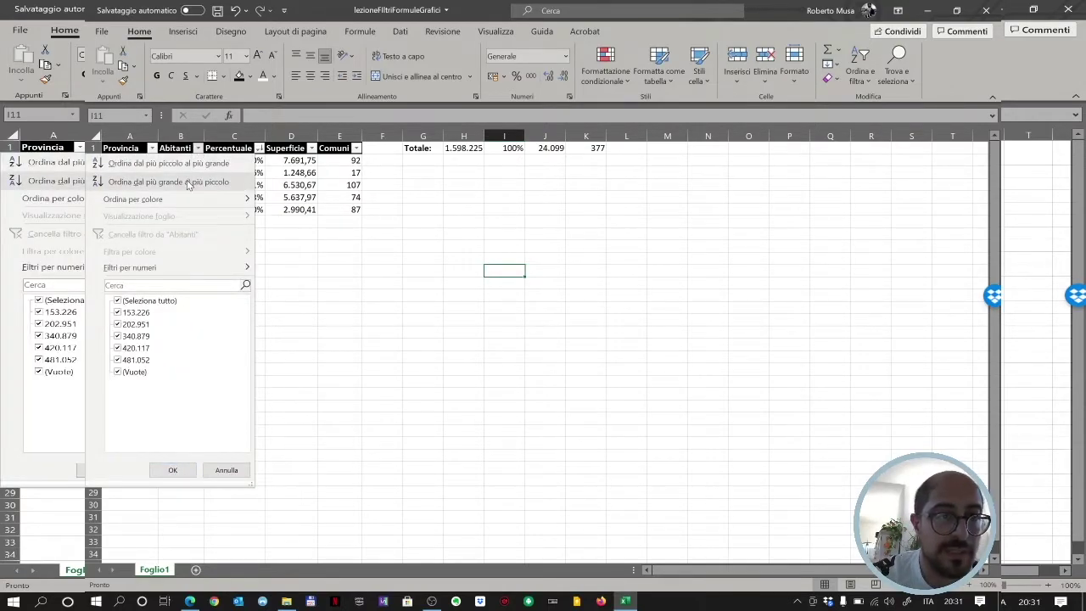
{"action": "left_click", "coordinate": [188, 183]}
{"action": "left_click", "coordinate": [312, 149]}
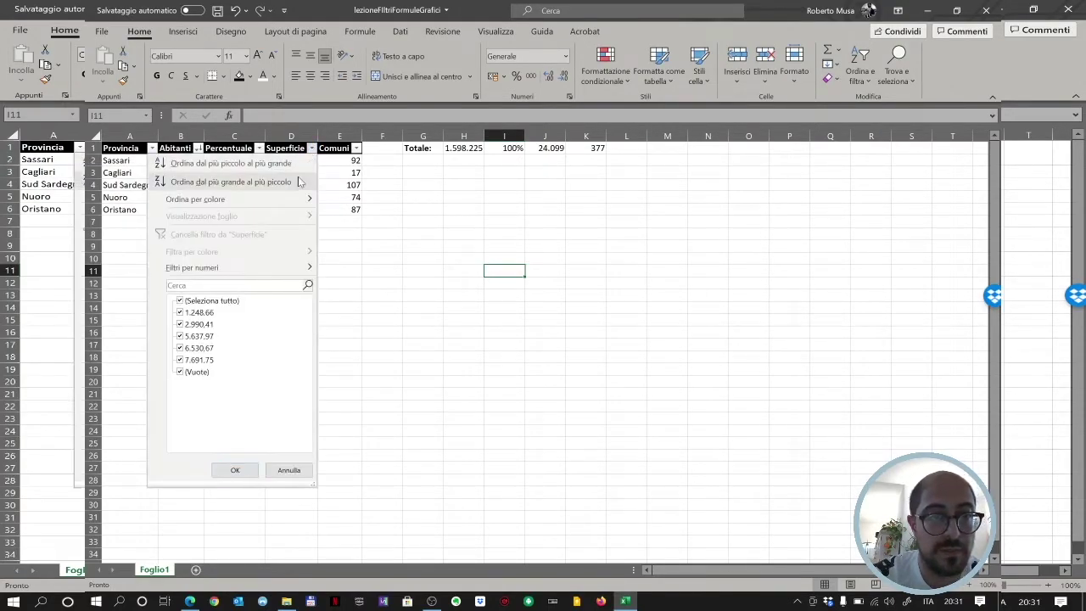
{"action": "left_click", "coordinate": [286, 186]}
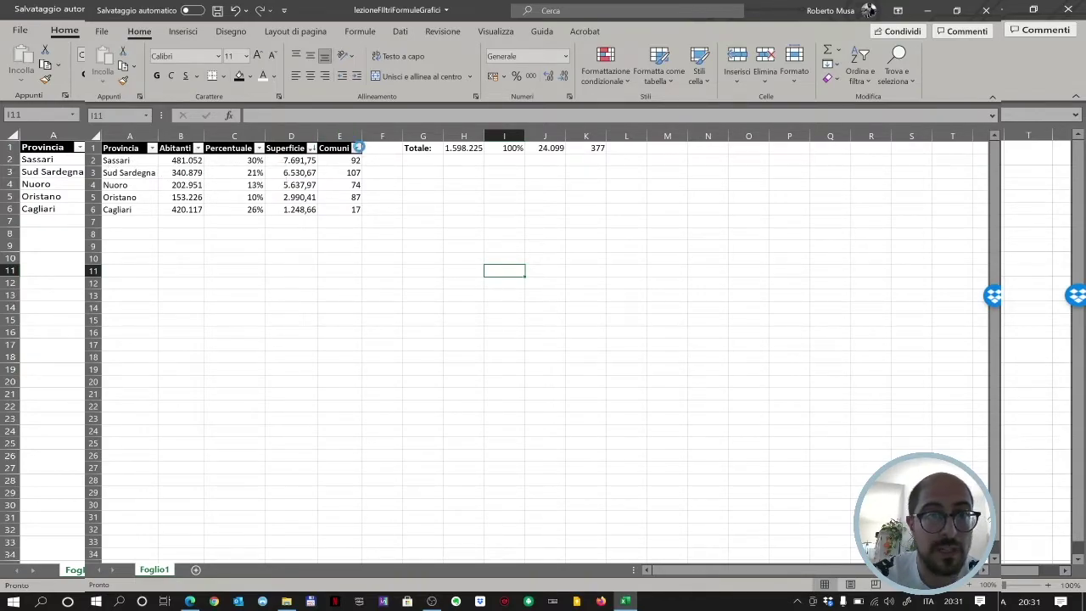
{"action": "left_click", "coordinate": [356, 148]}
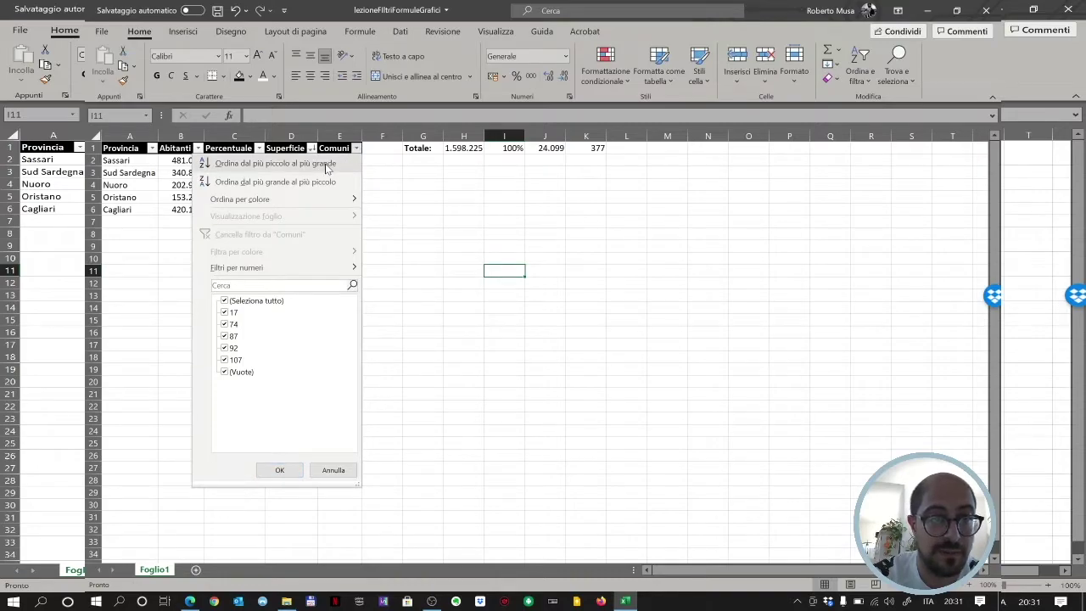
{"action": "left_click", "coordinate": [313, 183]}
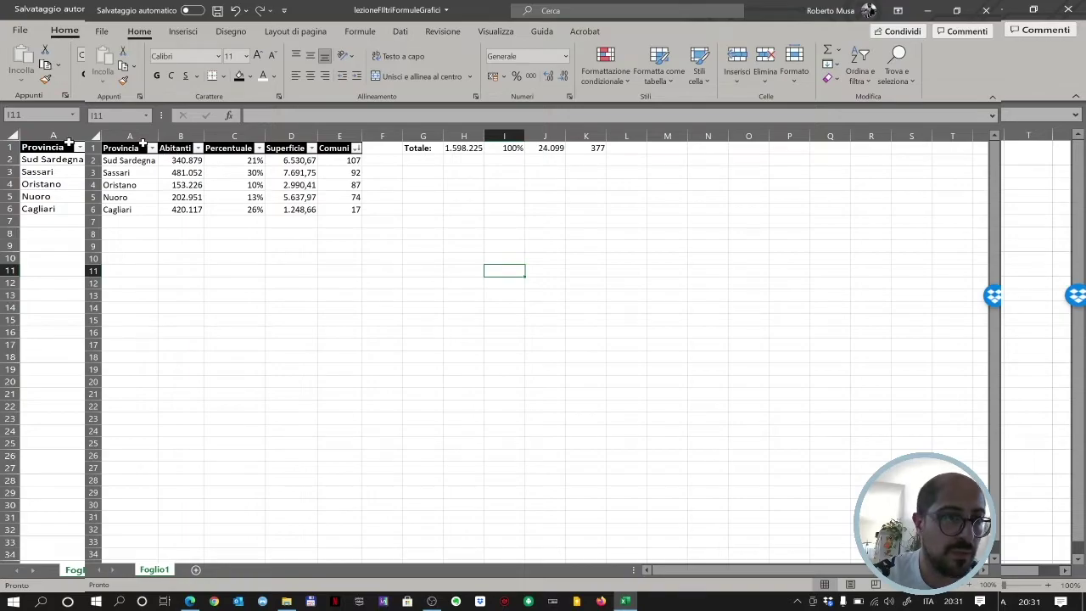
{"action": "left_click", "coordinate": [155, 148]}
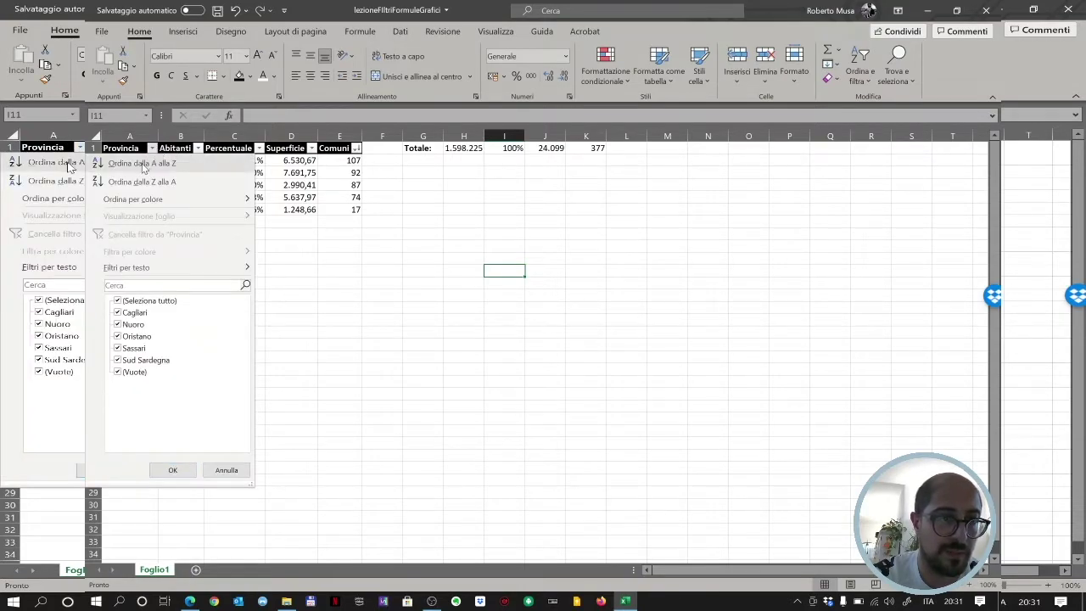
{"action": "left_click", "coordinate": [127, 160]}
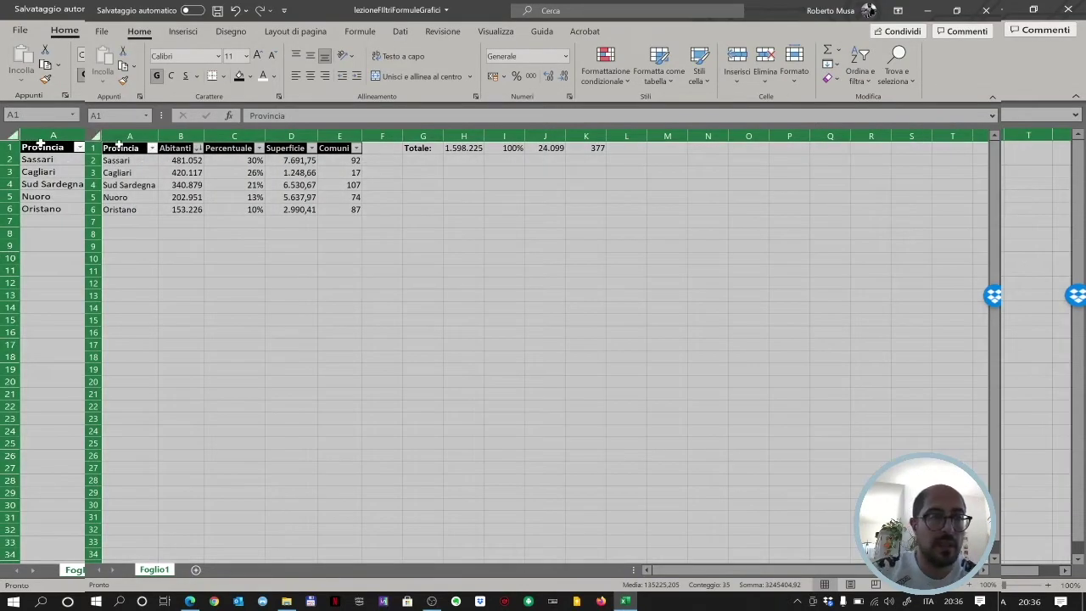
- Select the Provincia and Abitanti data in A1:B6
{"action": "left_click", "coordinate": [190, 274]}
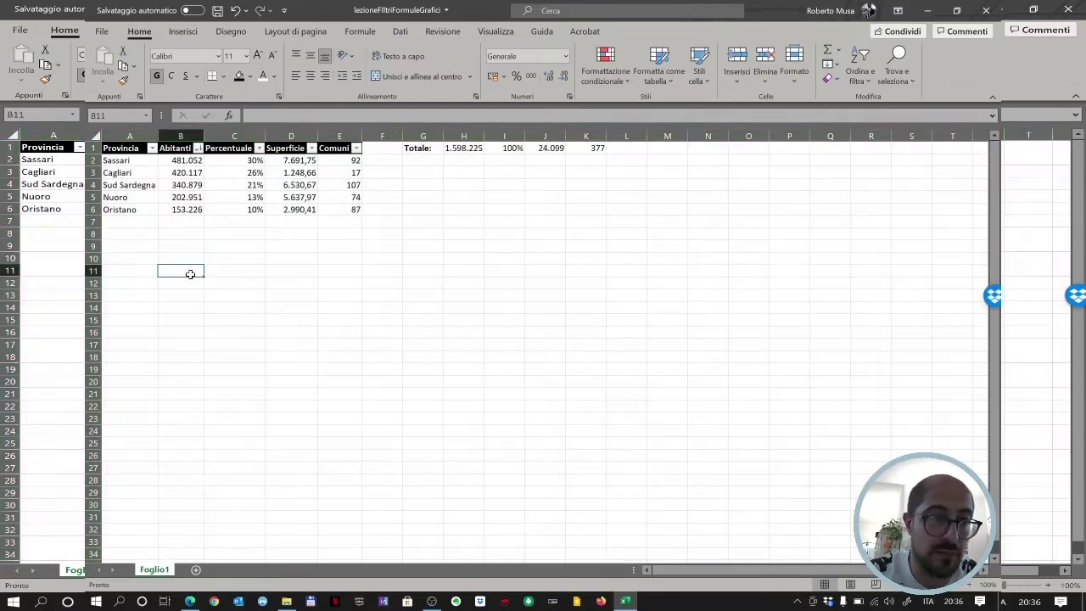
{"action": "left_click", "coordinate": [115, 149]}
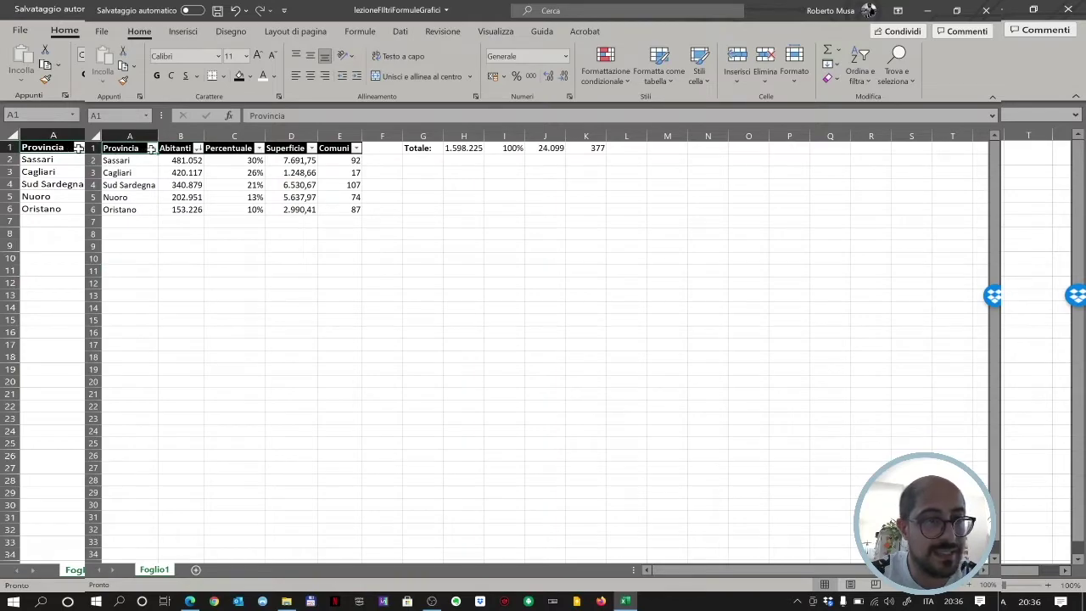
{"action": "left_click_drag", "start_coordinate": [117, 149], "coordinate": [185, 210]}
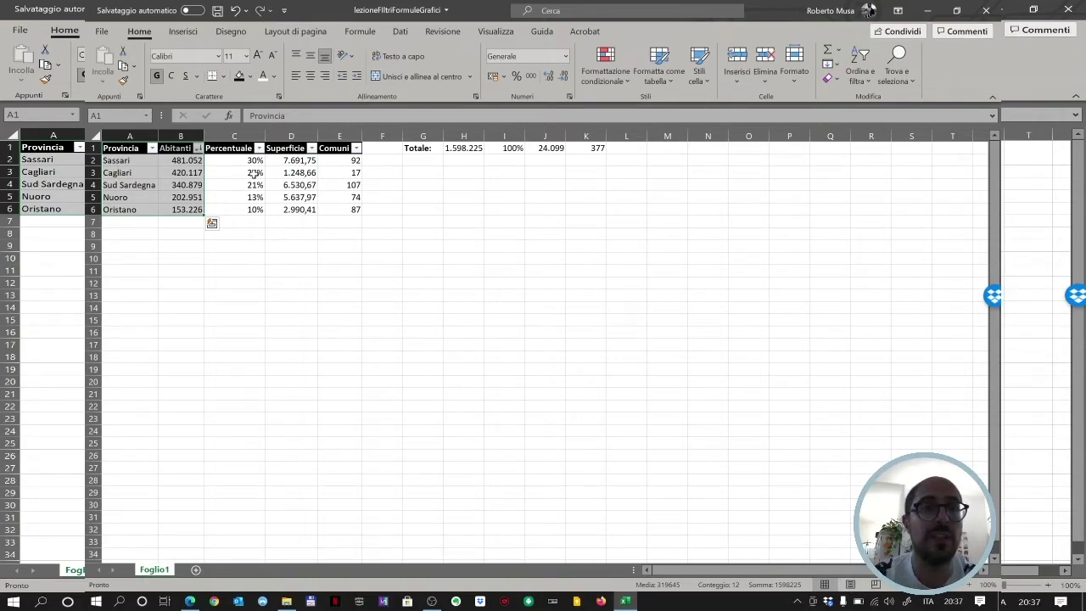
- Insert a 3D clustered column chart of Abitanti and move it below the table
{"action": "left_click", "coordinate": [181, 32]}
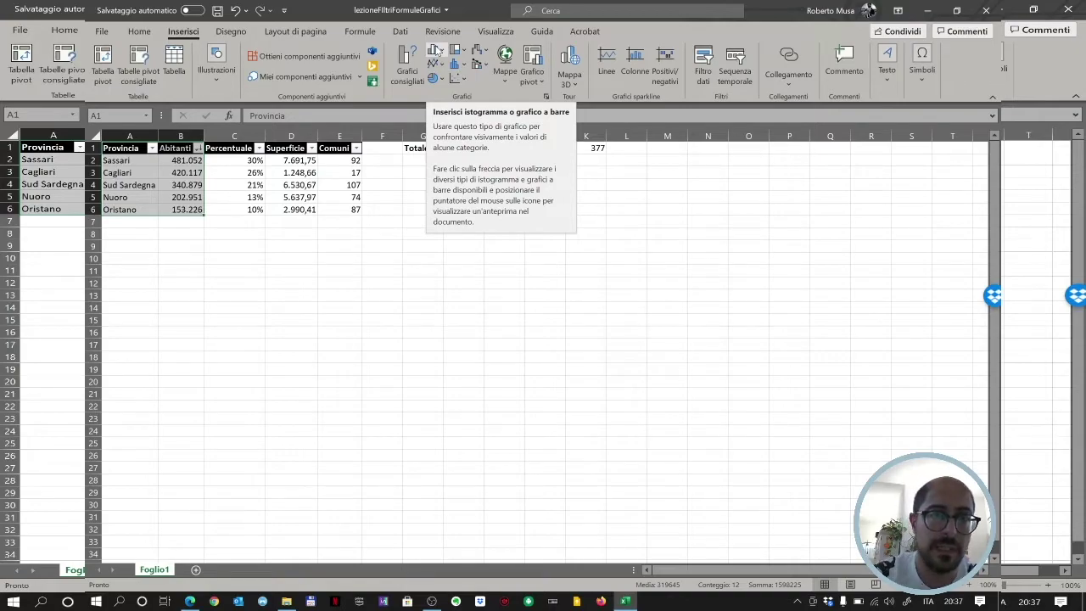
{"action": "left_click", "coordinate": [436, 51]}
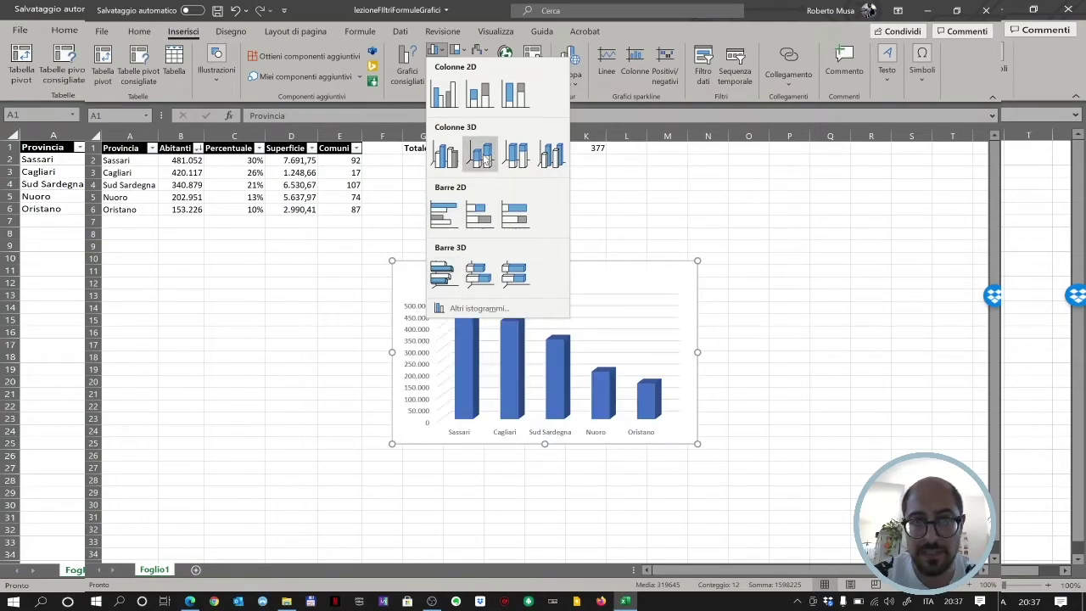
{"action": "left_click", "coordinate": [482, 157]}
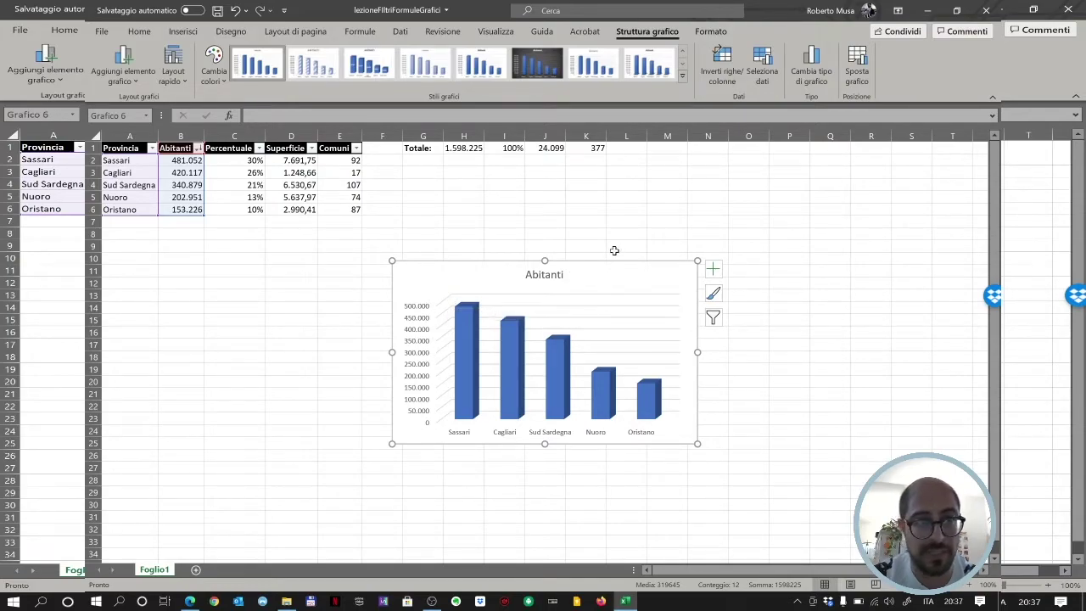
{"action": "left_click_drag", "start_coordinate": [636, 266], "coordinate": [336, 279]}
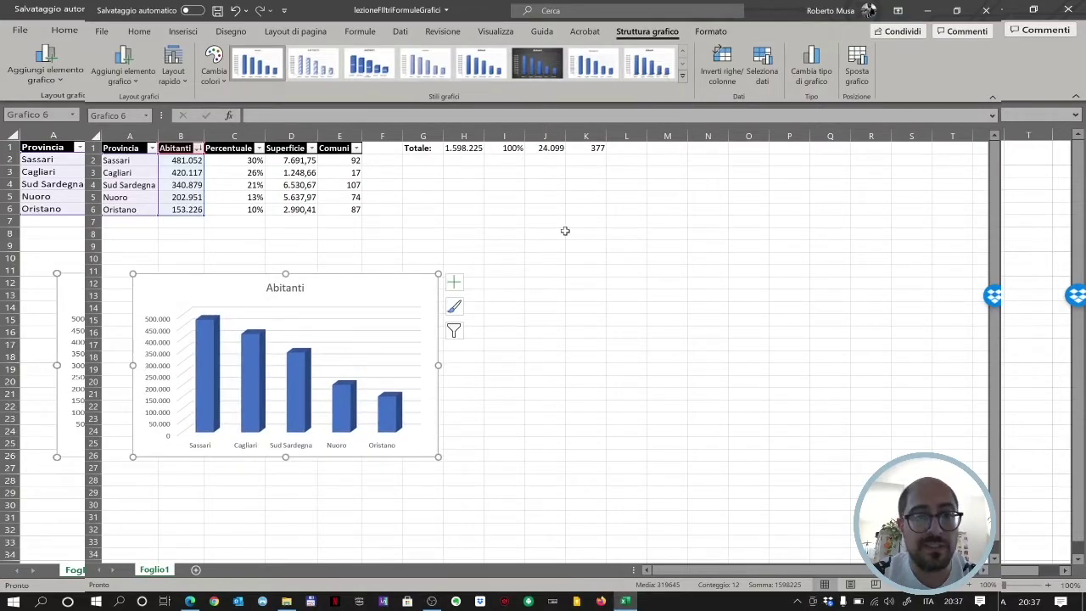
{"action": "left_click", "coordinate": [564, 232]}
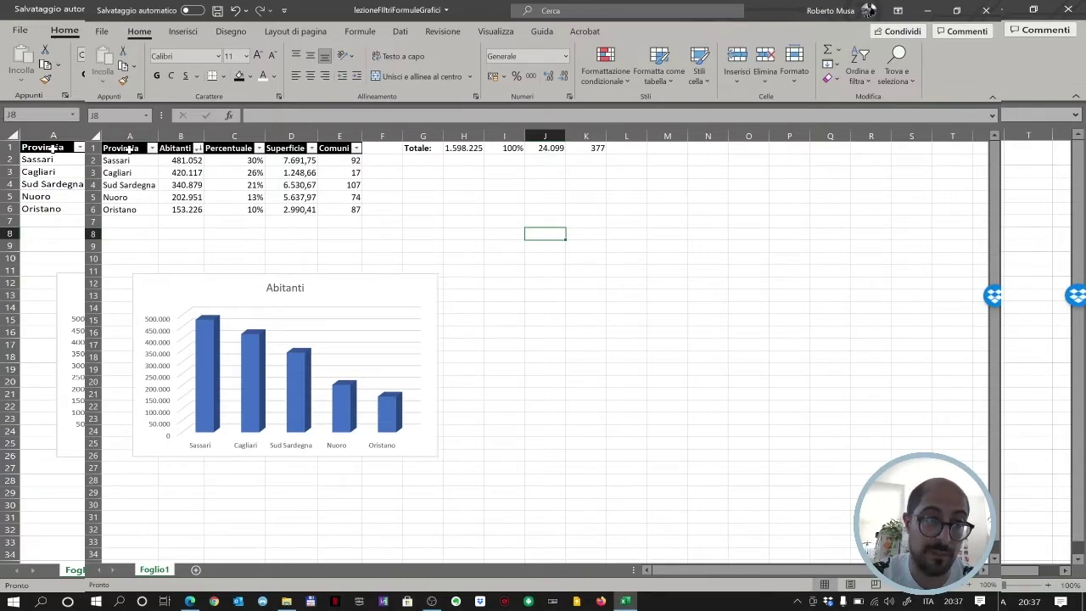
- Select Provincia A1:A6 together with Percentuale C1:C6 as a combined selection
{"action": "left_click_drag", "start_coordinate": [125, 148], "coordinate": [128, 209]}
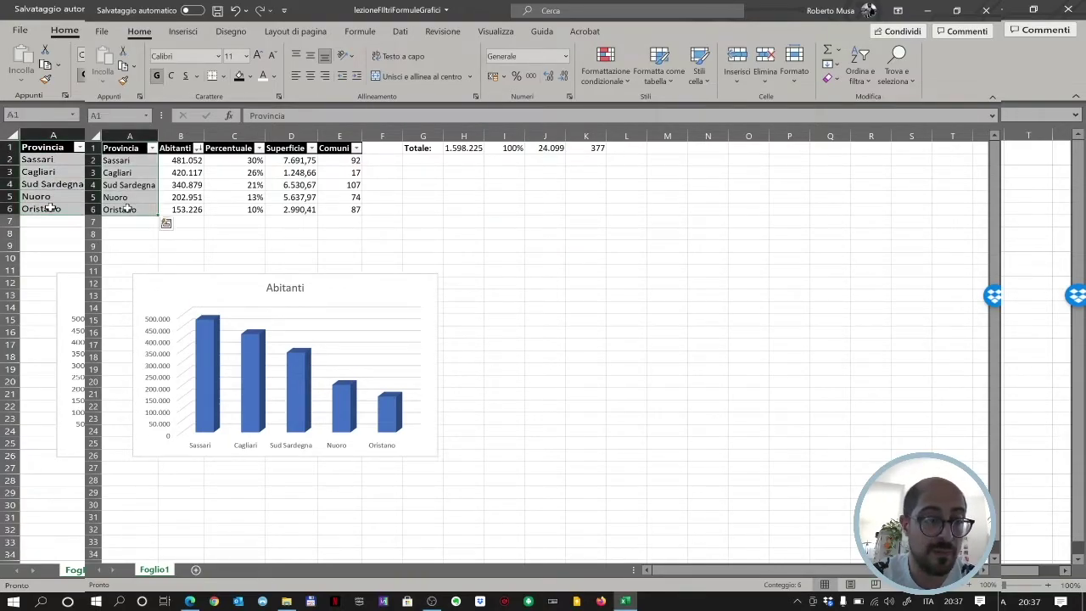
{"action": "left_click_drag", "start_coordinate": [220, 148], "coordinate": [223, 209], "text": "ctrl"}
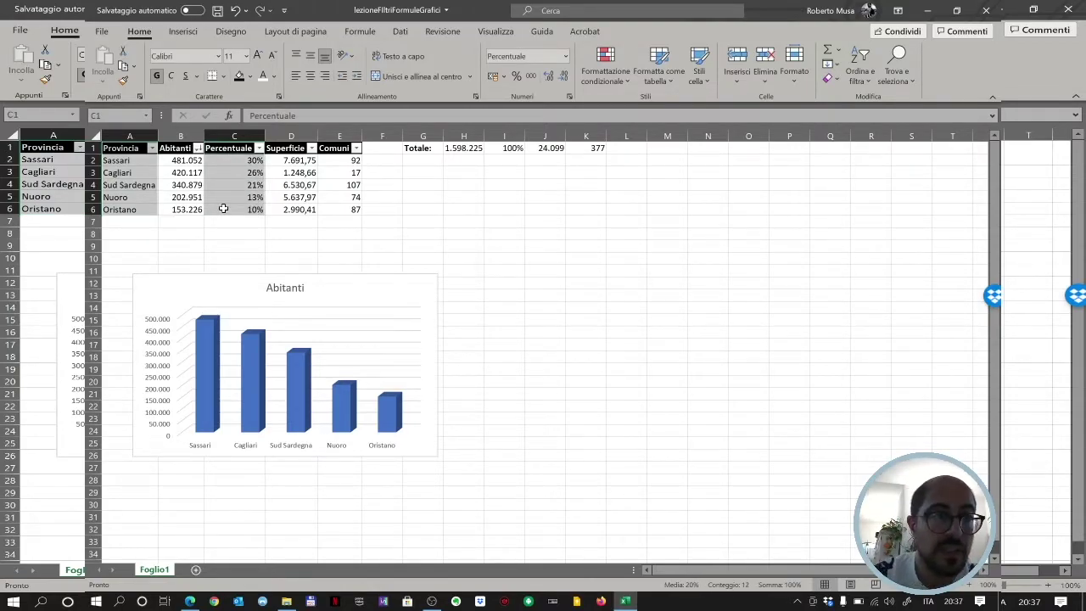
{"action": "left_click", "coordinate": [129, 148]}
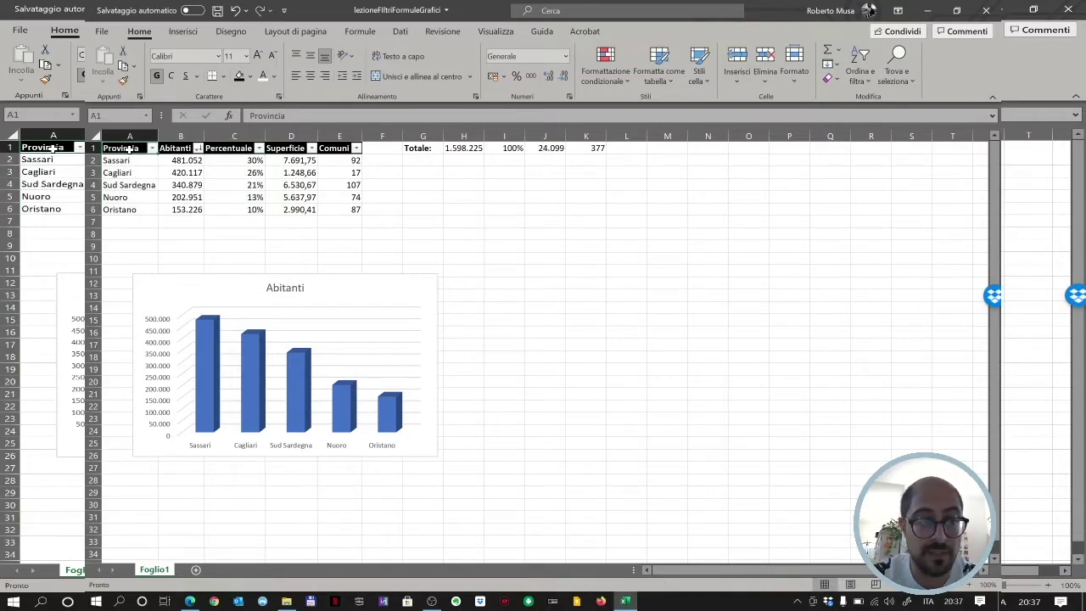
{"action": "key", "text": "shift+Down"}
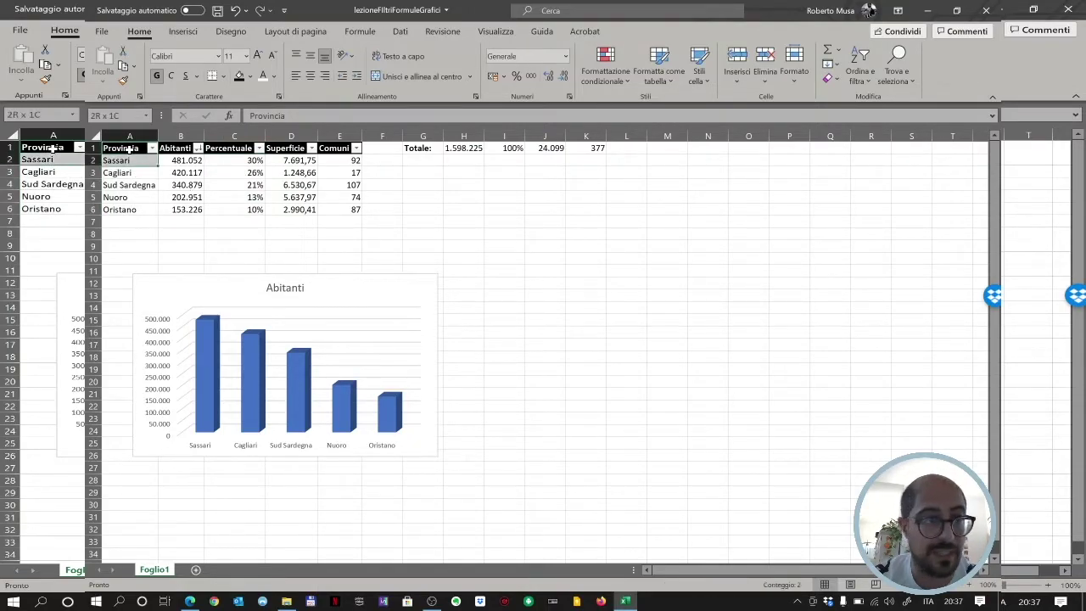
{"action": "key", "text": "shift+Down"}
{"action": "key", "text": "shift+Down"}
{"action": "key", "text": "shift+Down"}
{"action": "key", "text": "shift+Down"}
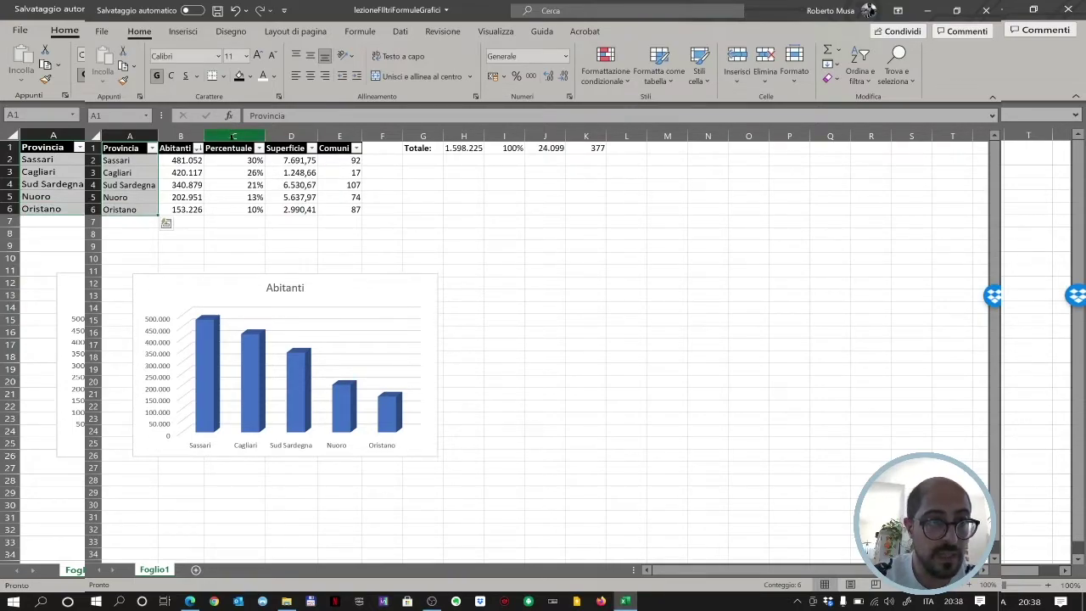
{"action": "left_click", "coordinate": [229, 148], "text": "ctrl"}
{"action": "left_click_drag", "start_coordinate": [231, 170], "coordinate": [231, 207]}
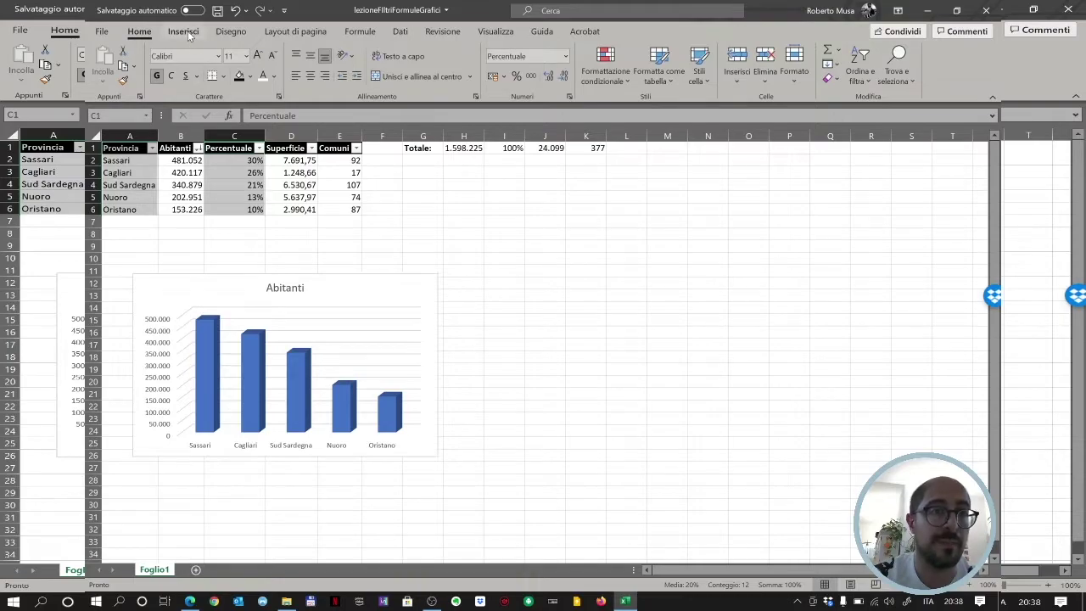
- Insert a Torta 3D pie chart of Percentuale and drag it right of the Abitanti column chart
{"action": "left_click", "coordinate": [189, 32]}
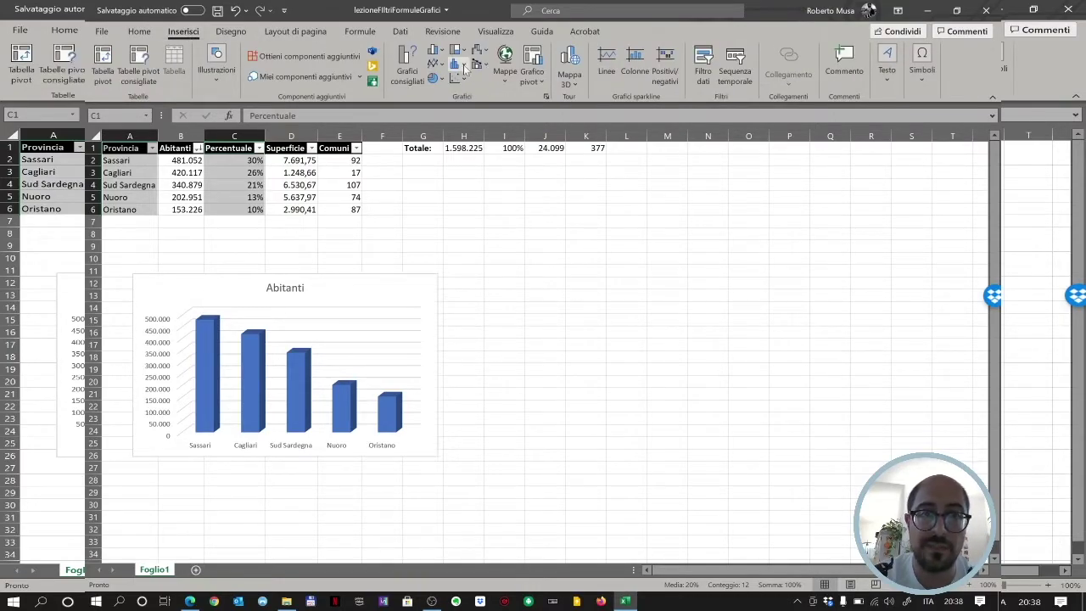
{"action": "left_click", "coordinate": [435, 78]}
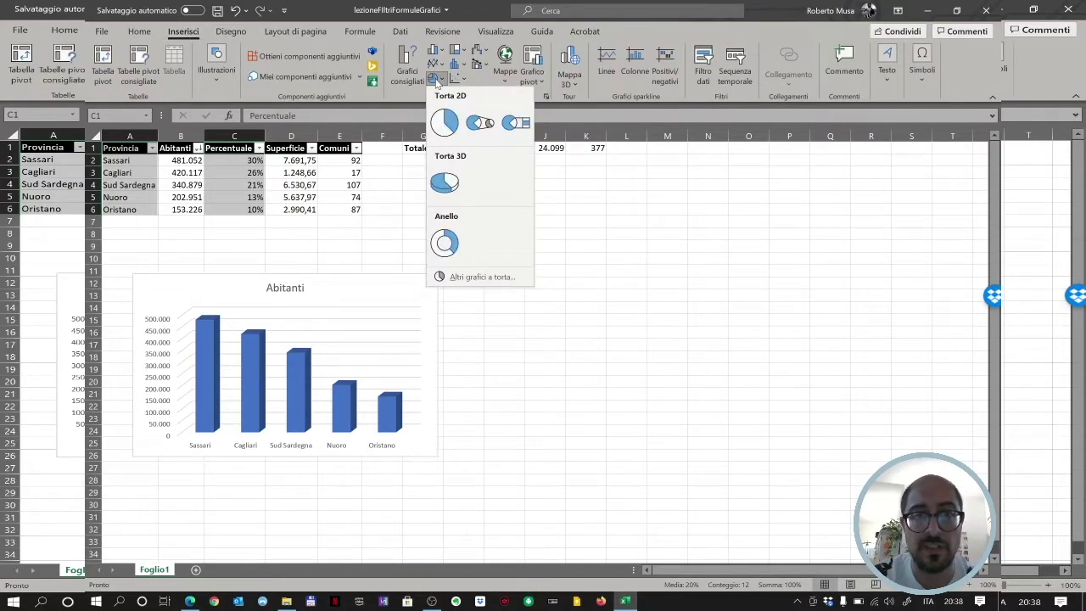
{"action": "left_click", "coordinate": [443, 182]}
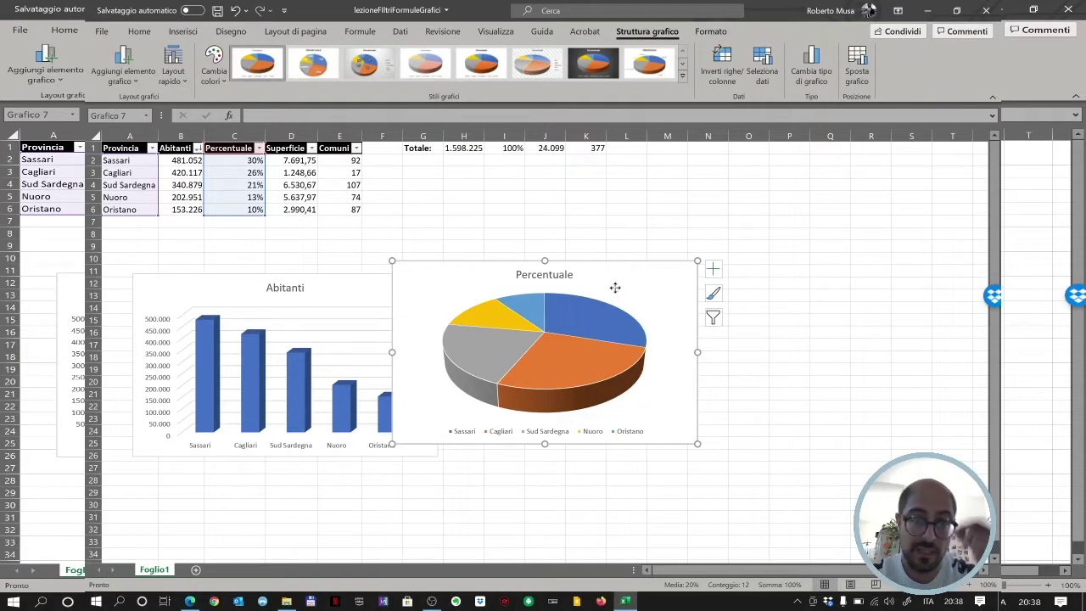
{"action": "left_click_drag", "start_coordinate": [615, 287], "coordinate": [727, 282]}
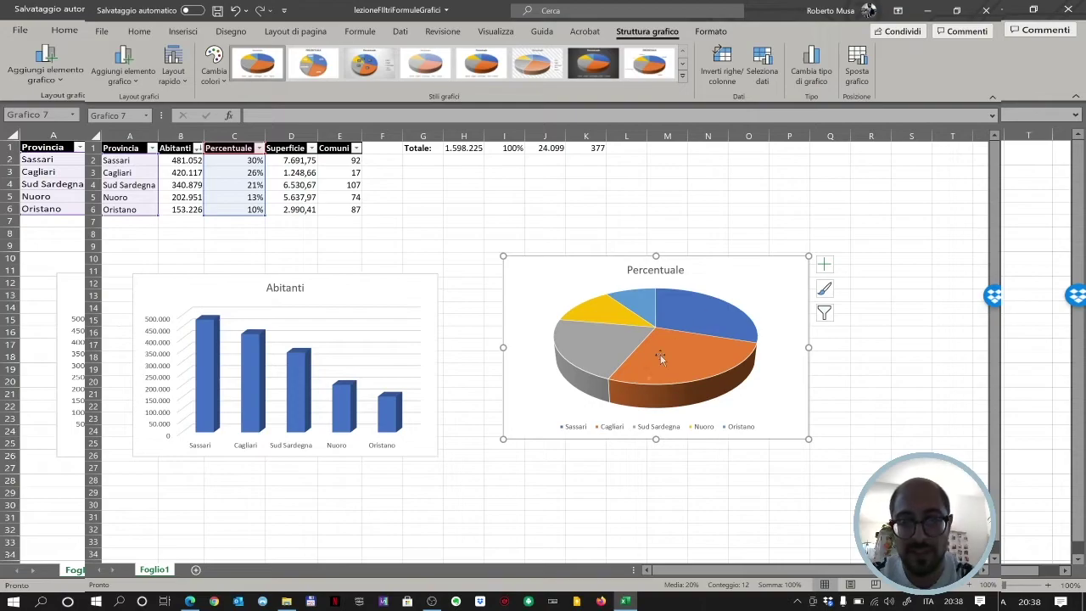
{"action": "mouse_move", "coordinate": [715, 362]}
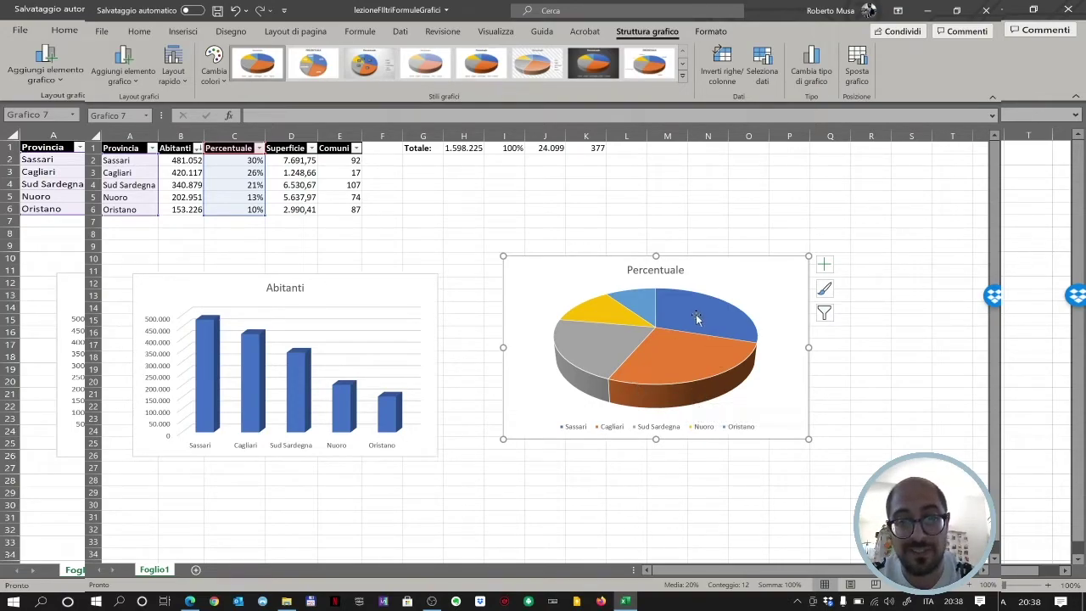
{"action": "mouse_move", "coordinate": [689, 328]}
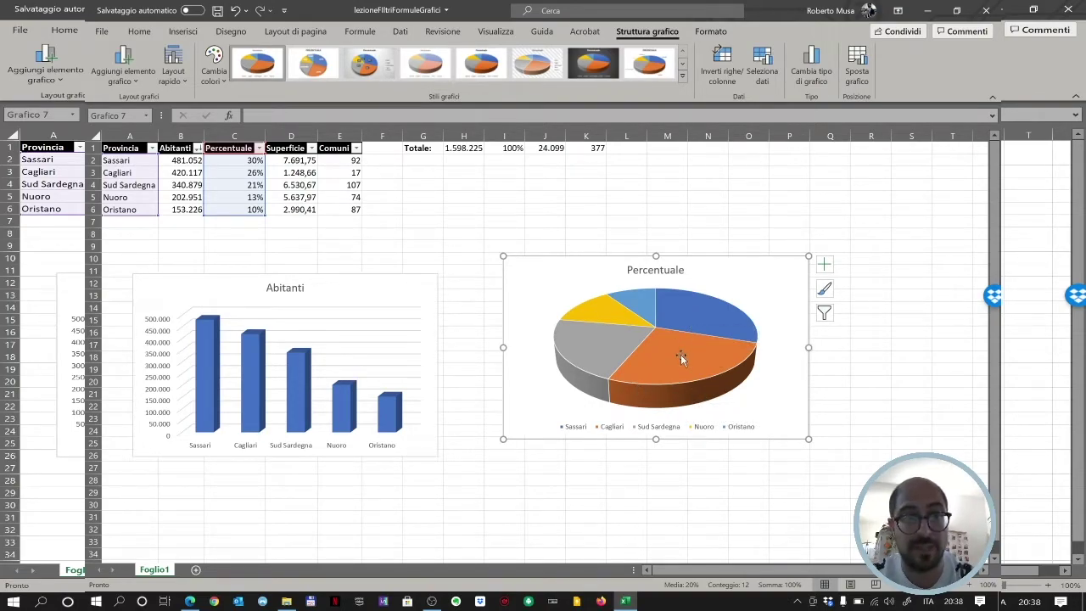
{"action": "mouse_move", "coordinate": [674, 378]}
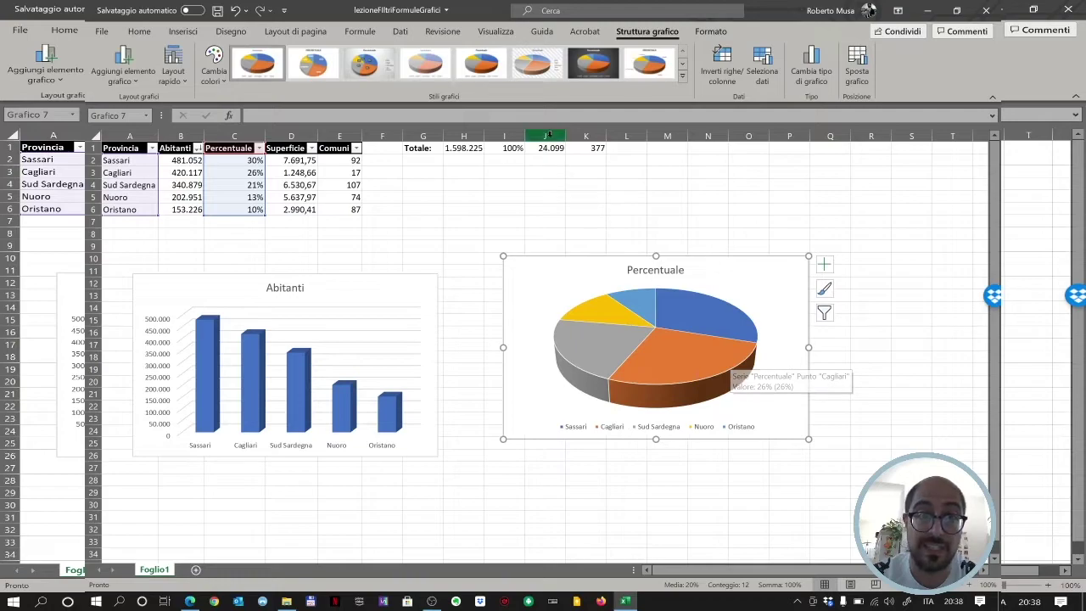
- Apply the pie style with percentage slice labels and legend, then lower it level with the Abitanti chart
{"action": "left_click", "coordinate": [312, 64]}
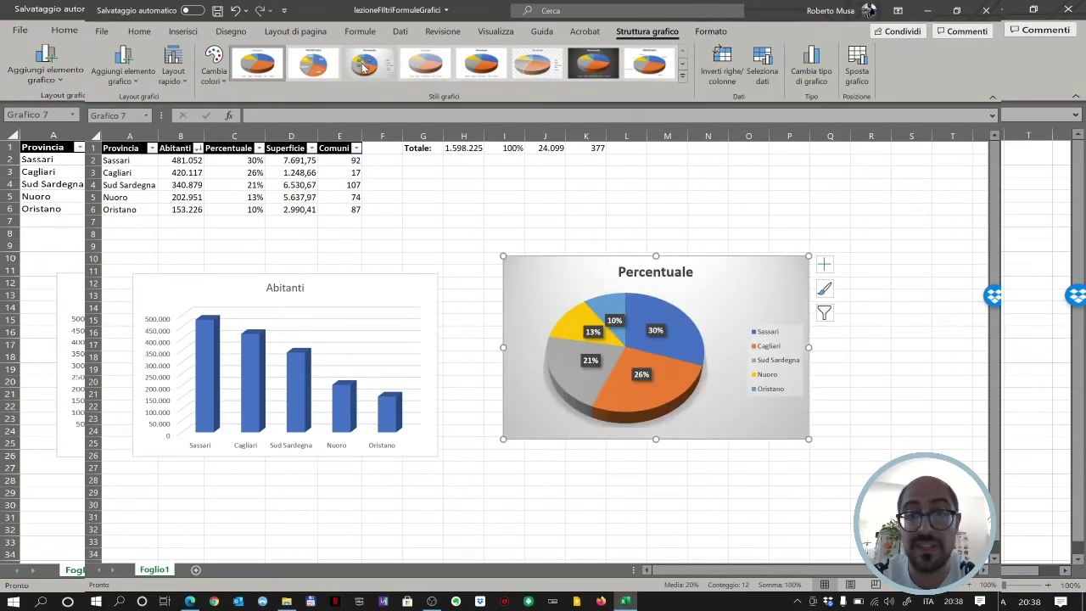
{"action": "left_click", "coordinate": [365, 67]}
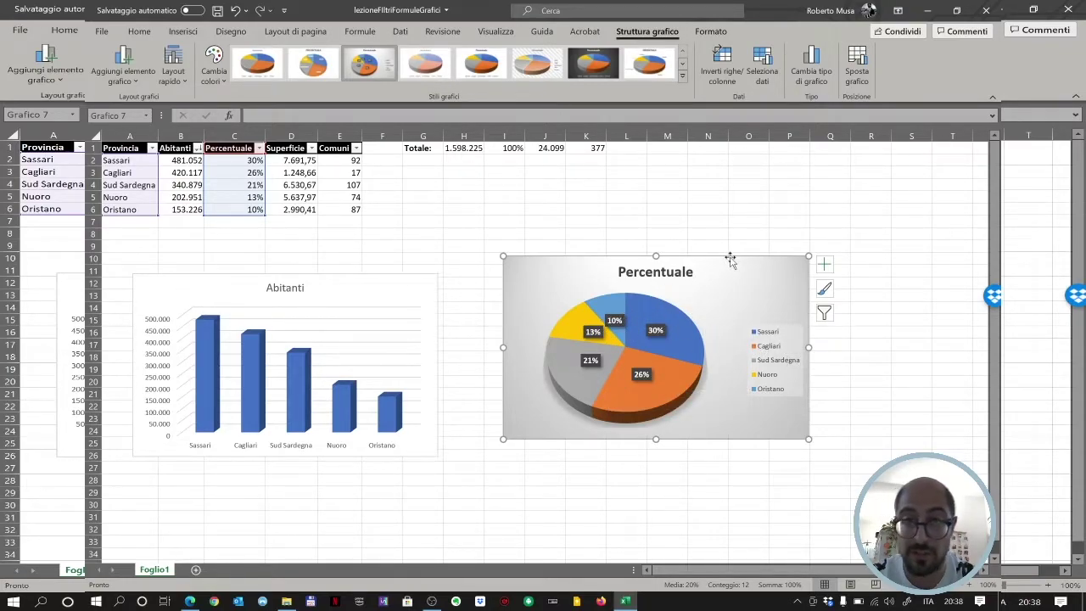
{"action": "left_click_drag", "start_coordinate": [730, 261], "coordinate": [730, 289]}
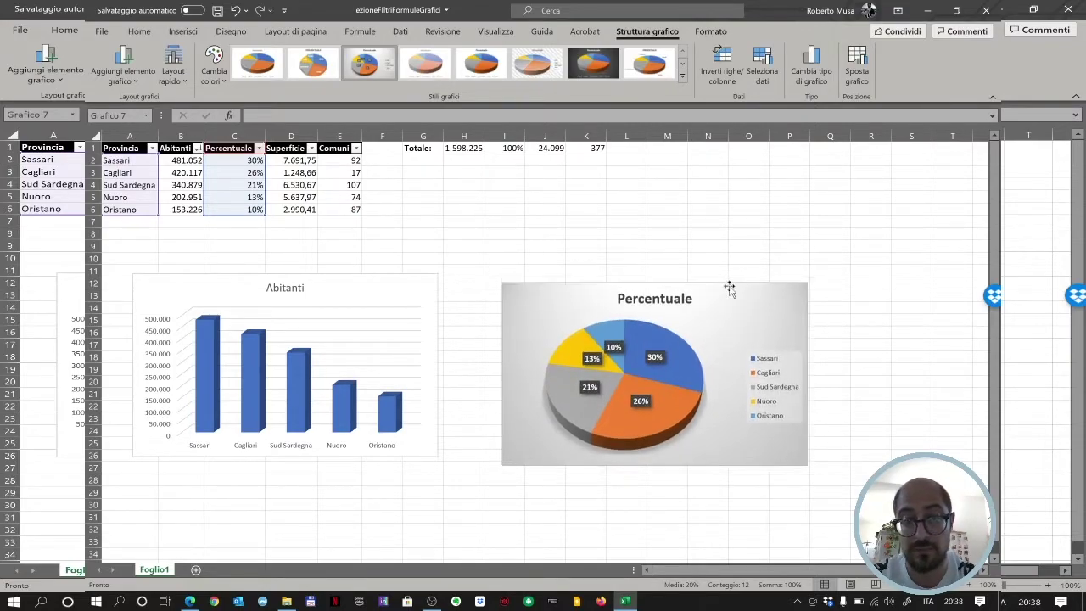